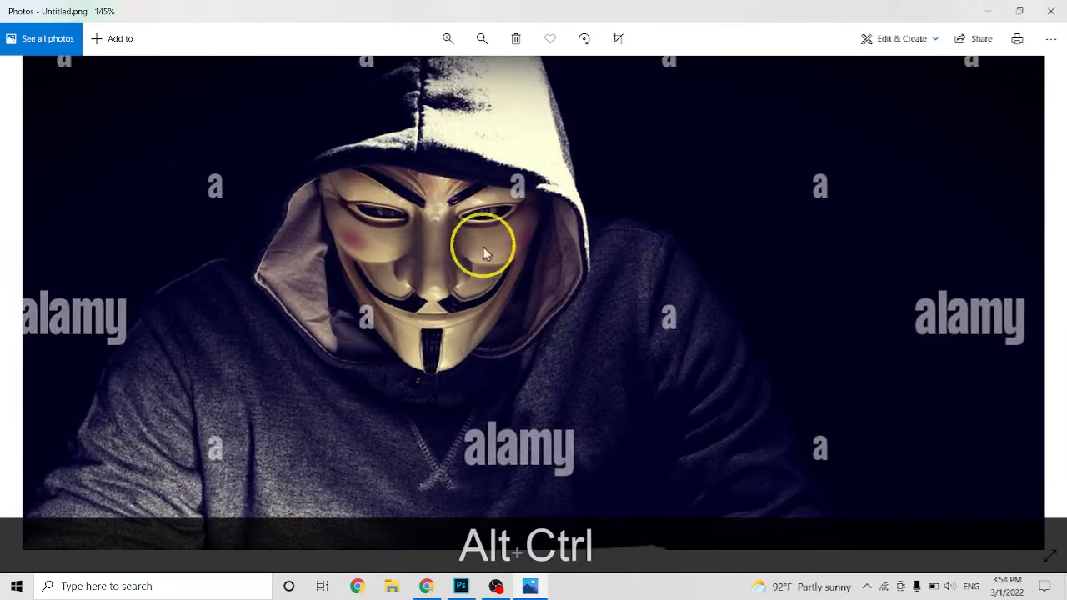
# Step: View the whole Untitled.png picture in Photos and close it to return to the desktop
pyautogui.scroll(-4, 479, 250)
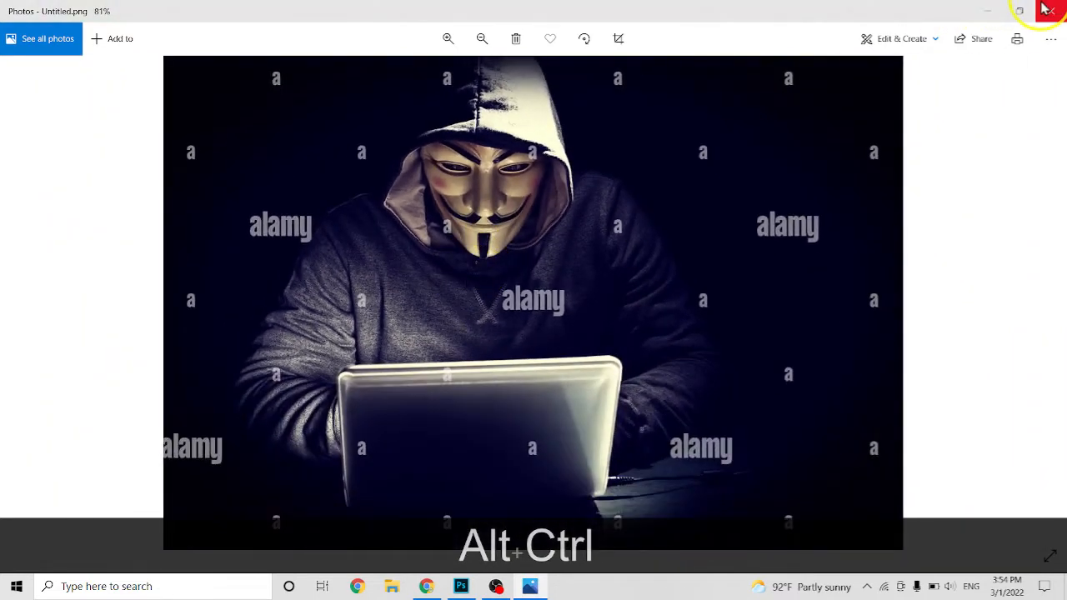
pyautogui.click(1047, 9)
pyautogui.rightClick(512, 184)
pyautogui.click(571, 224)
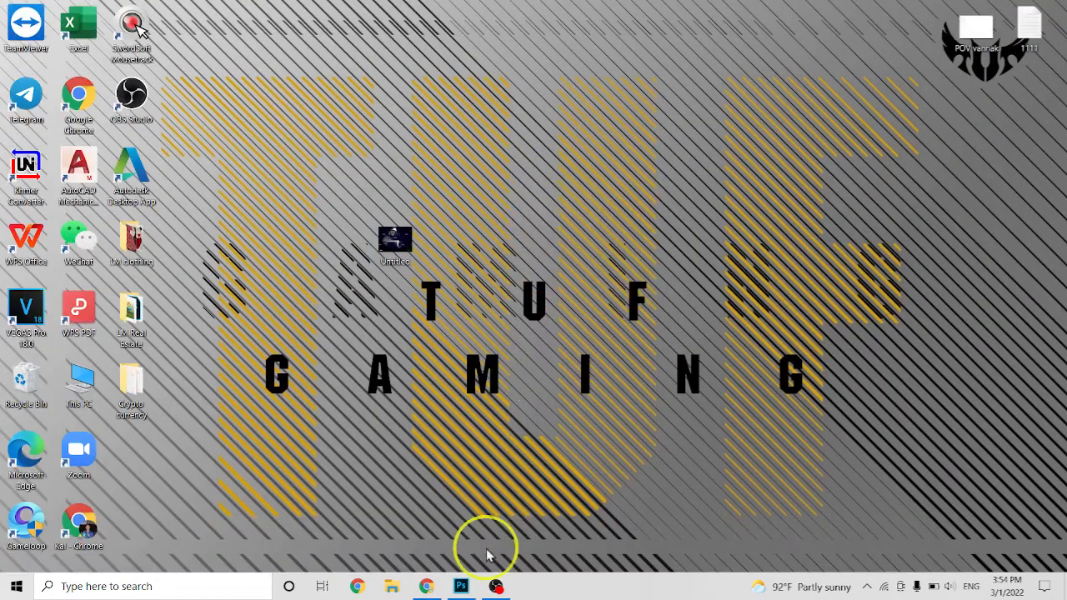
# Step: Switch to Photoshop and open the Untitled image from the Desktop folder
pyautogui.click(457, 587)
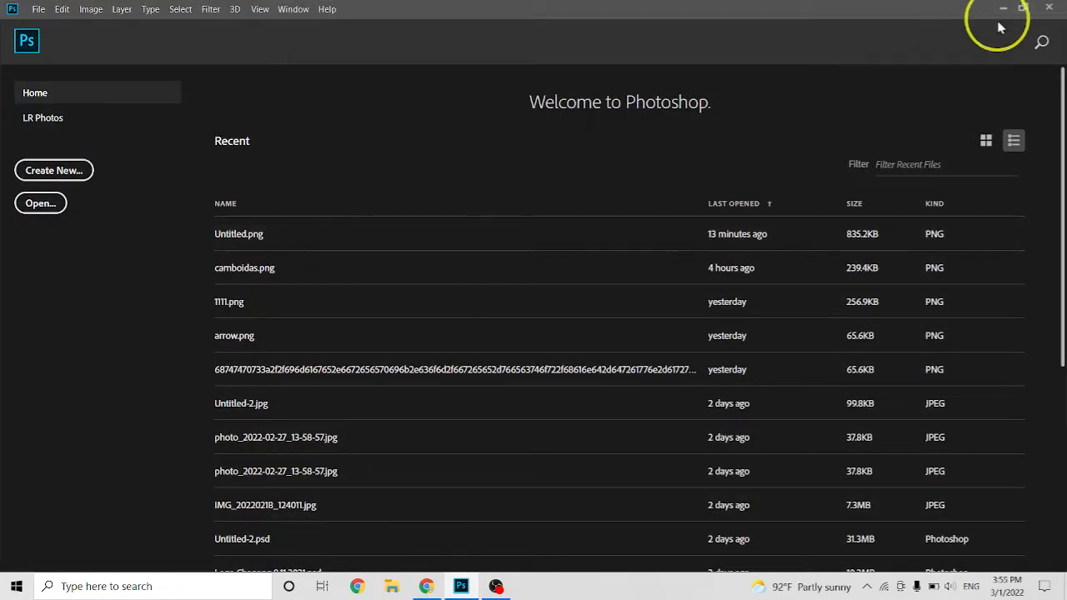
pyautogui.click(38, 10)
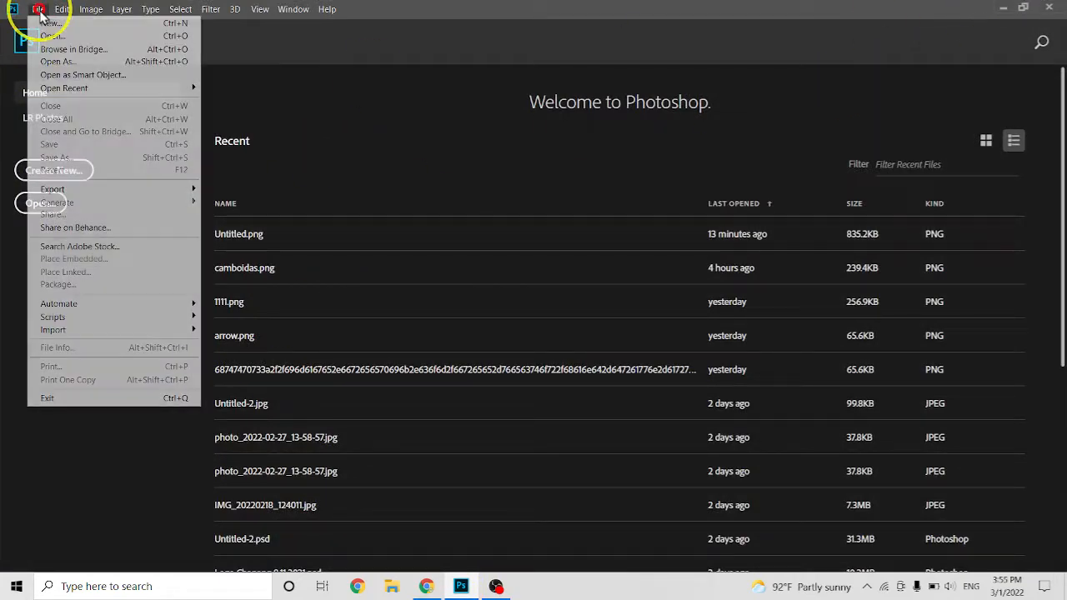
pyautogui.click(54, 37)
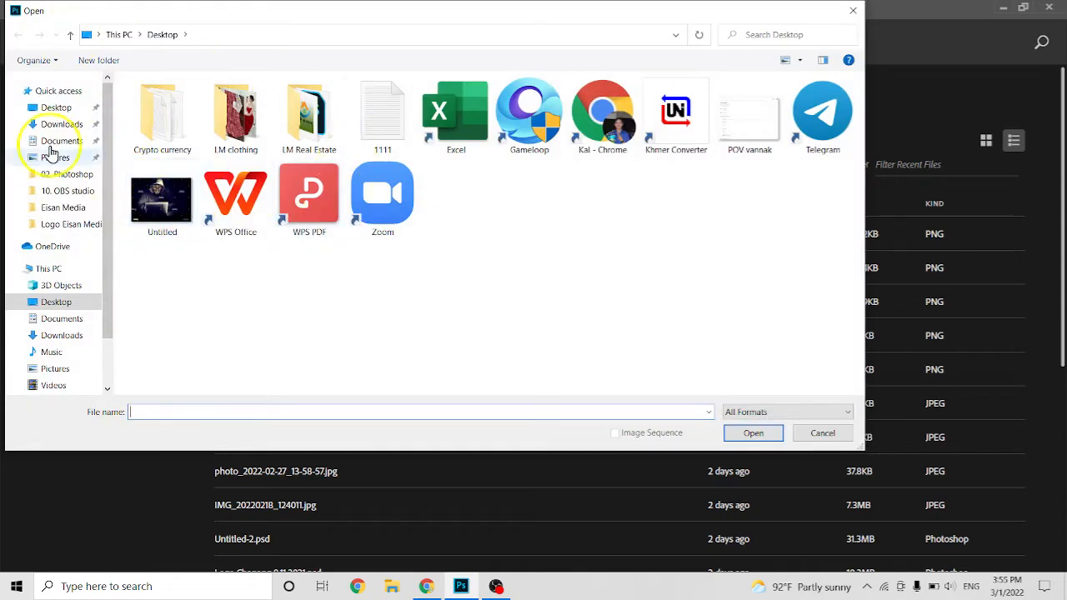
pyautogui.click(56, 108)
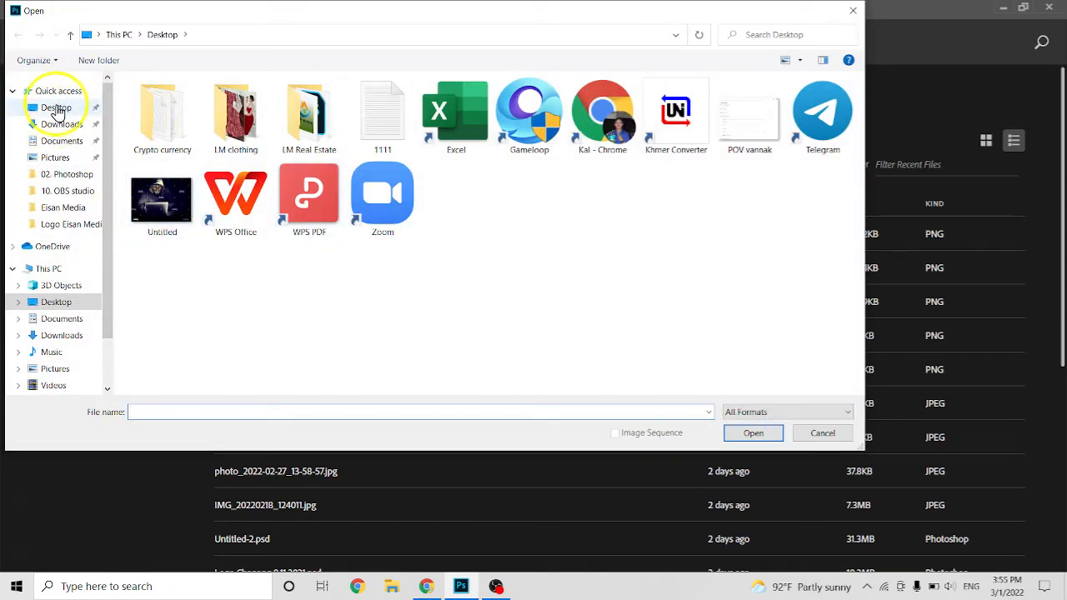
pyautogui.click(157, 203)
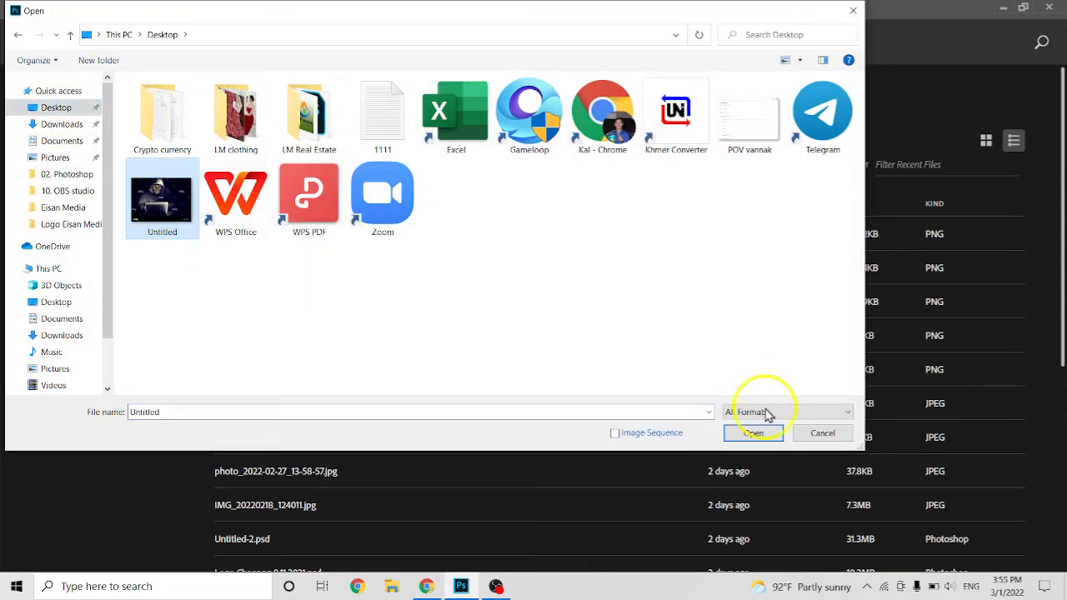
pyautogui.click(753, 434)
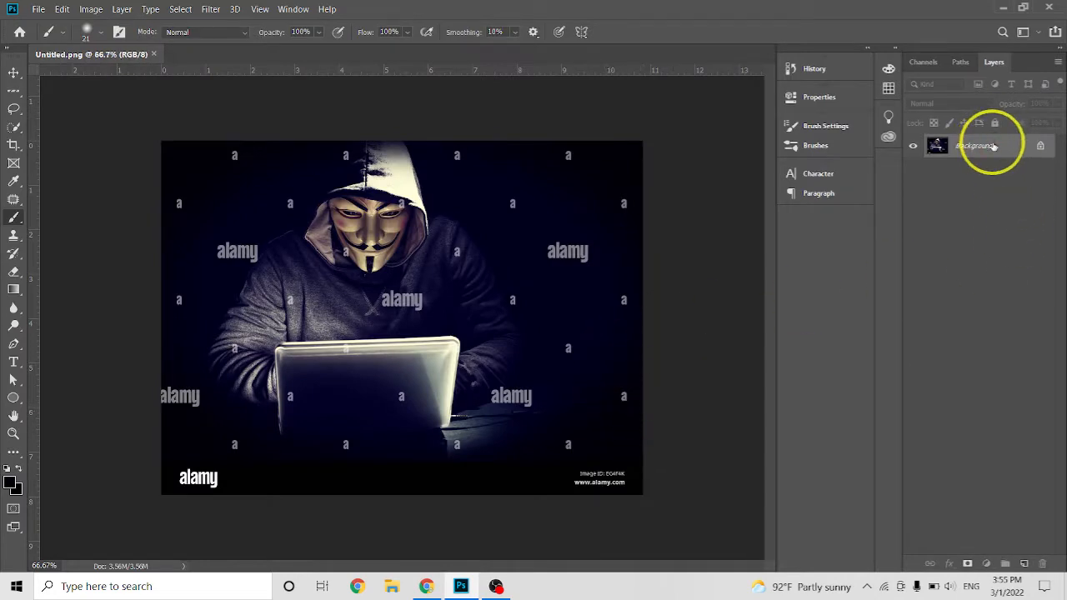
# Step: Duplicate the Background layer, keeping the default name
pyautogui.rightClick(994, 147)
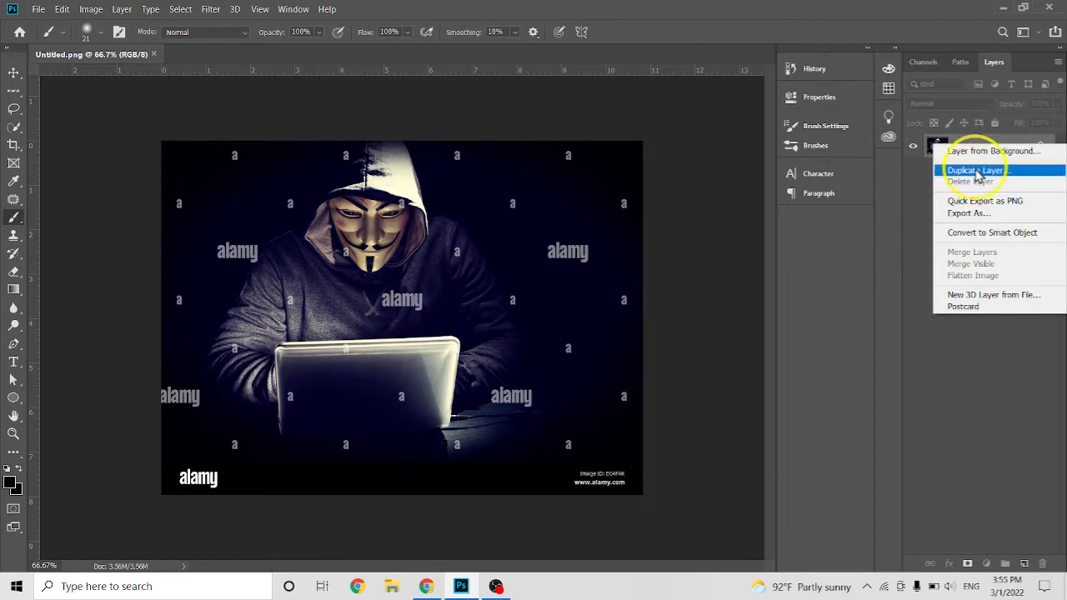
pyautogui.click(984, 170)
pyautogui.click(646, 156)
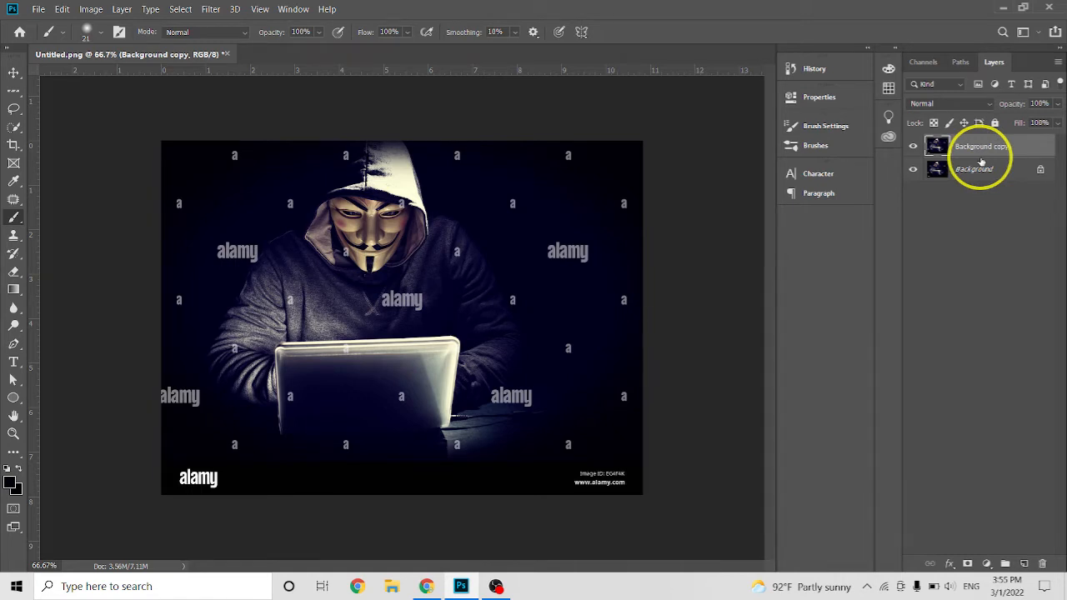
# Step: Use the Patch tool to replace the "alamy" word in the dark area beside the figure's shoulder with clean background
pyautogui.click(14, 75)
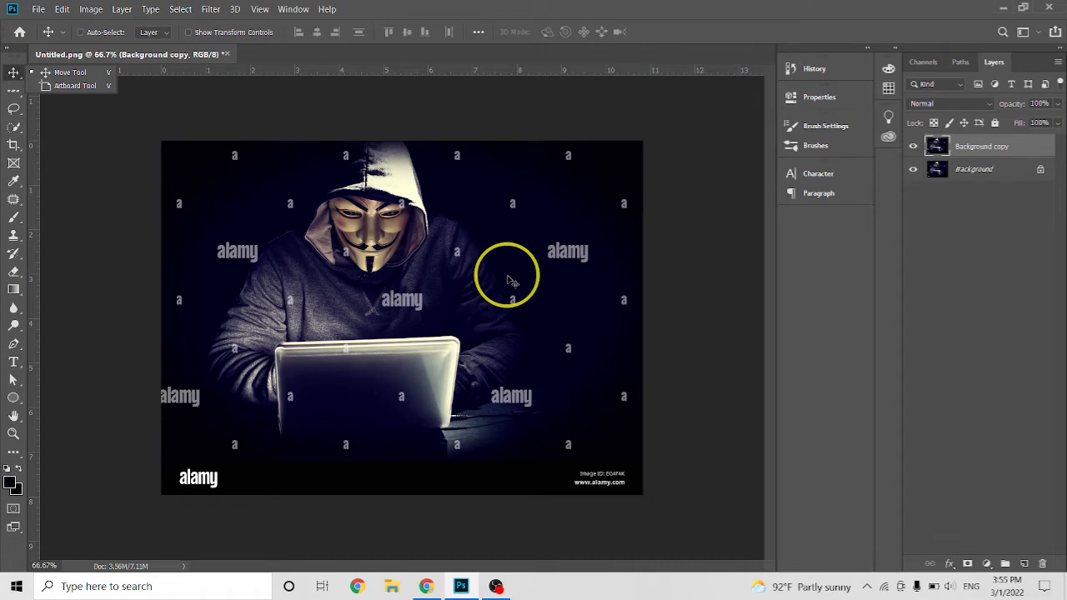
pyautogui.scroll(3, 511, 280)
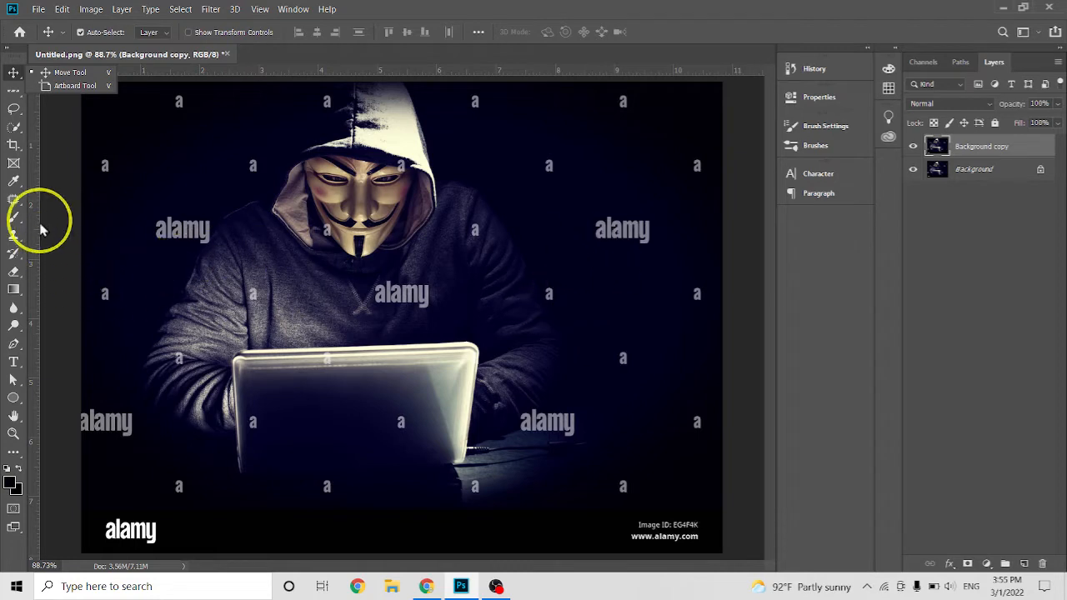
pyautogui.click(18, 204)
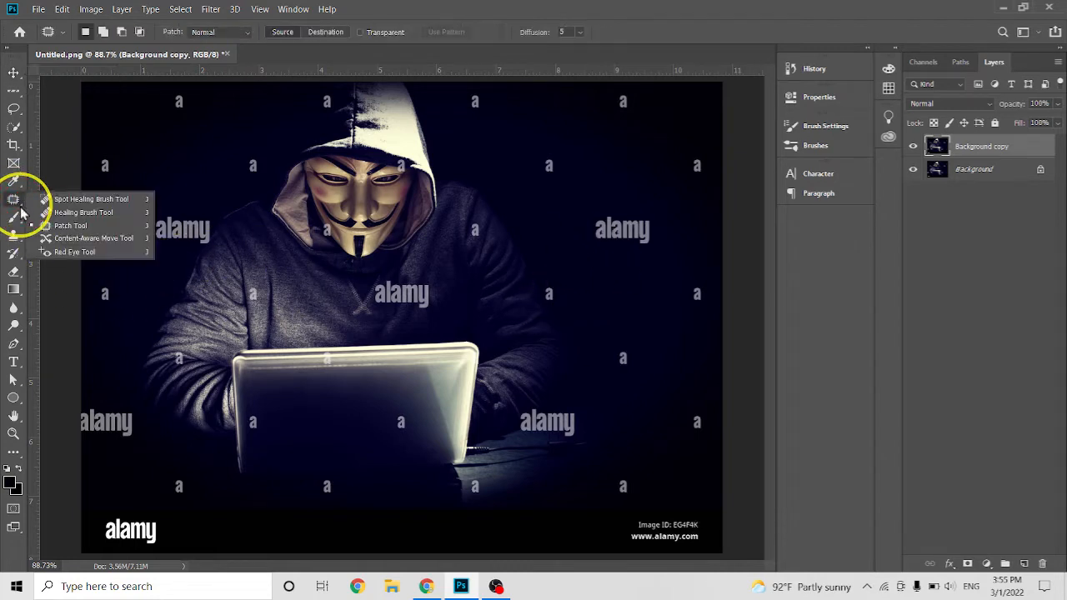
pyautogui.click(72, 226)
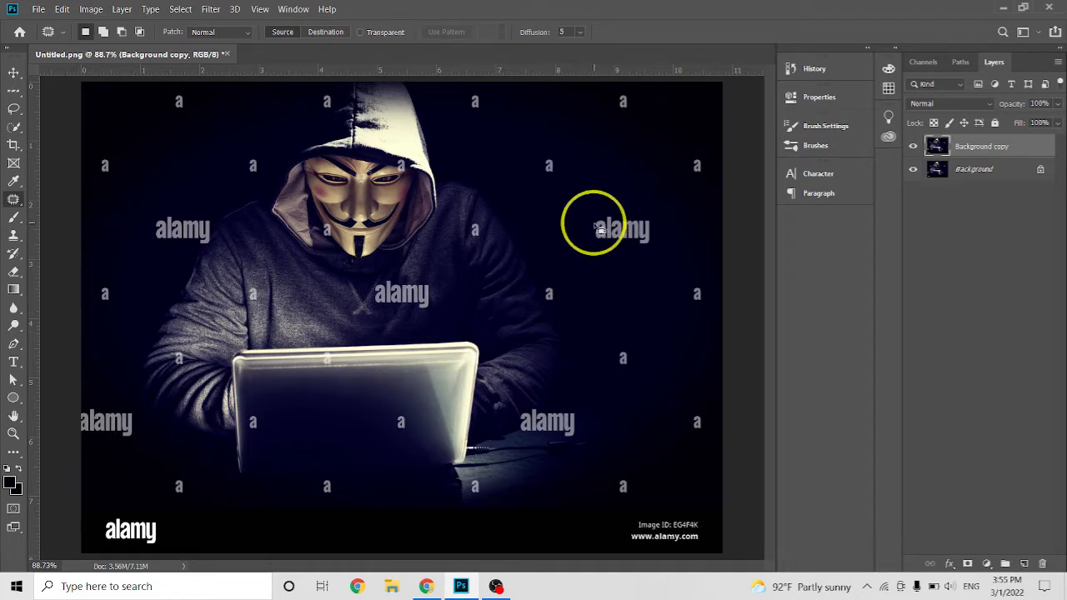
pyautogui.moveTo(609, 252)
pyautogui.mouseDown()
pyautogui.moveTo(653, 249)
pyautogui.moveTo(658, 224)
pyautogui.moveTo(607, 215)
pyautogui.moveTo(593, 230)
pyautogui.moveTo(622, 236)
pyautogui.moveTo(593, 182)
pyautogui.mouseUp()
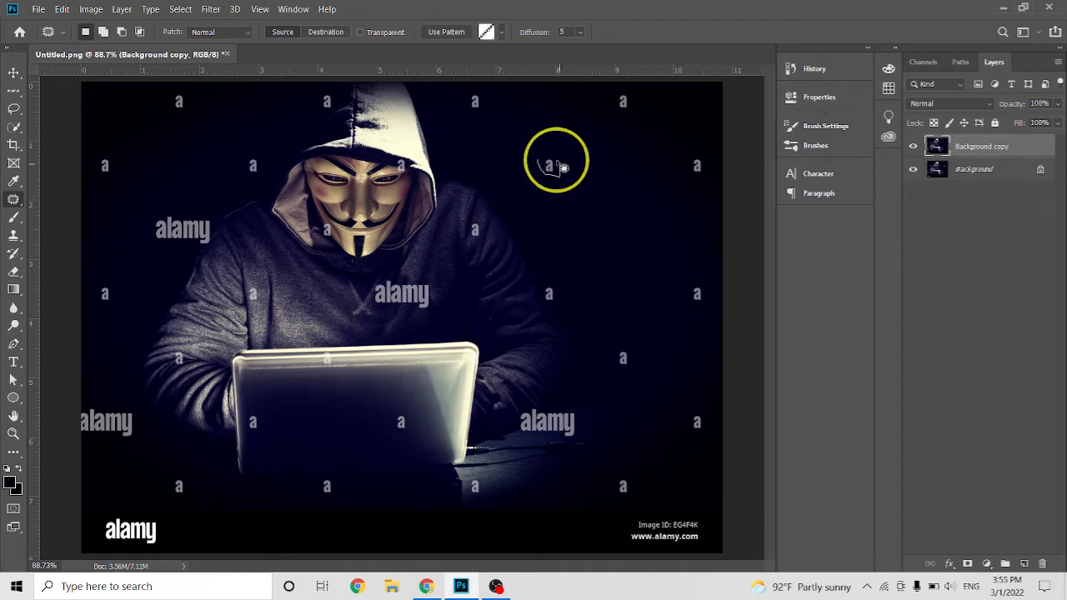
# Step: Patch out the two small "a" marks in the dark background above the removed word, and clear the selection
pyautogui.moveTo(547, 166); pyautogui.dragTo(577, 186)
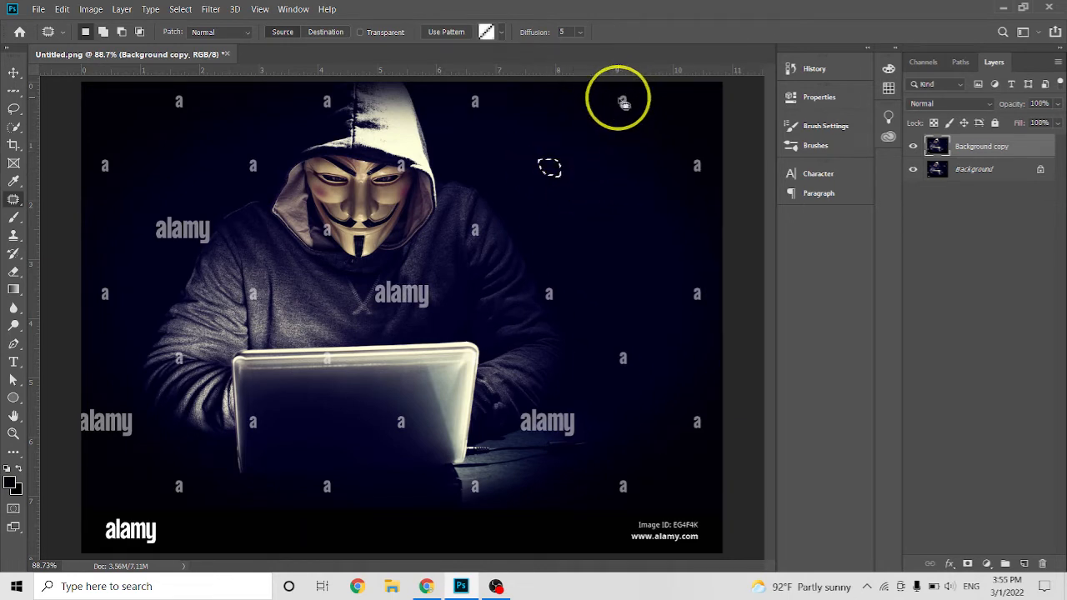
pyautogui.moveTo(621, 113)
pyautogui.mouseDown()
pyautogui.moveTo(638, 101)
pyautogui.moveTo(667, 141)
pyautogui.mouseUp()
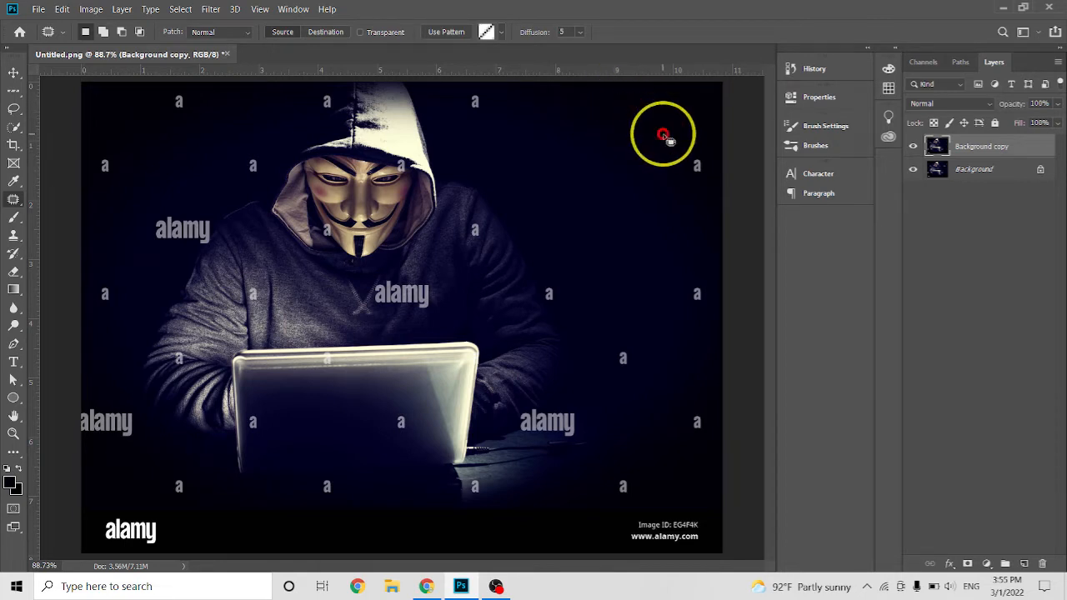
pyautogui.click(663, 134)
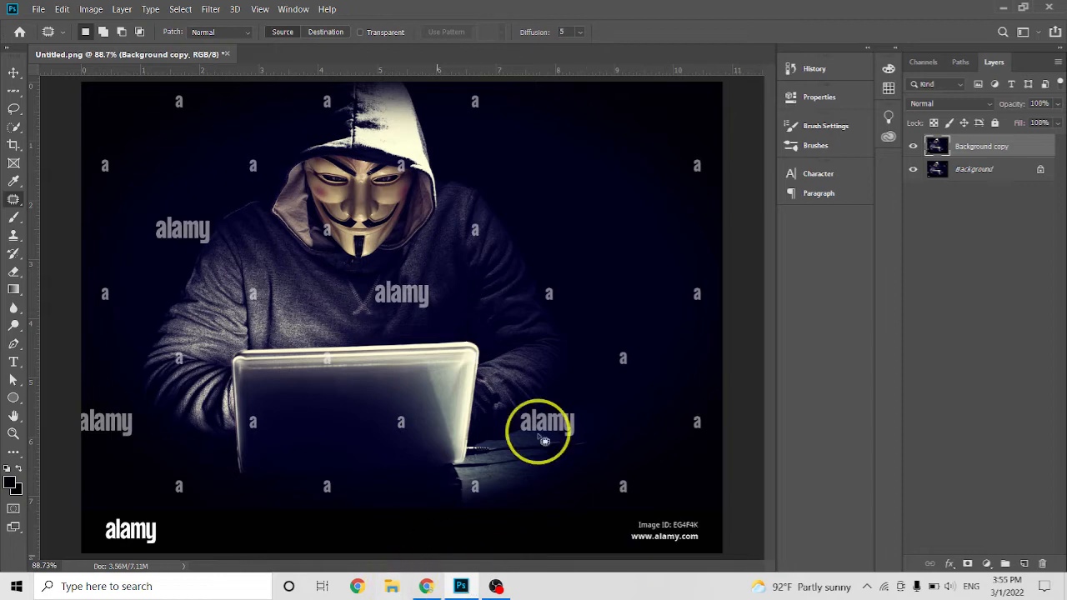
# Step: Patch out the upper two "a" marks along the image's right edge using nearby dark background
pyautogui.scroll(4, 754, 232)
pyautogui.scroll(3, 672, 245)
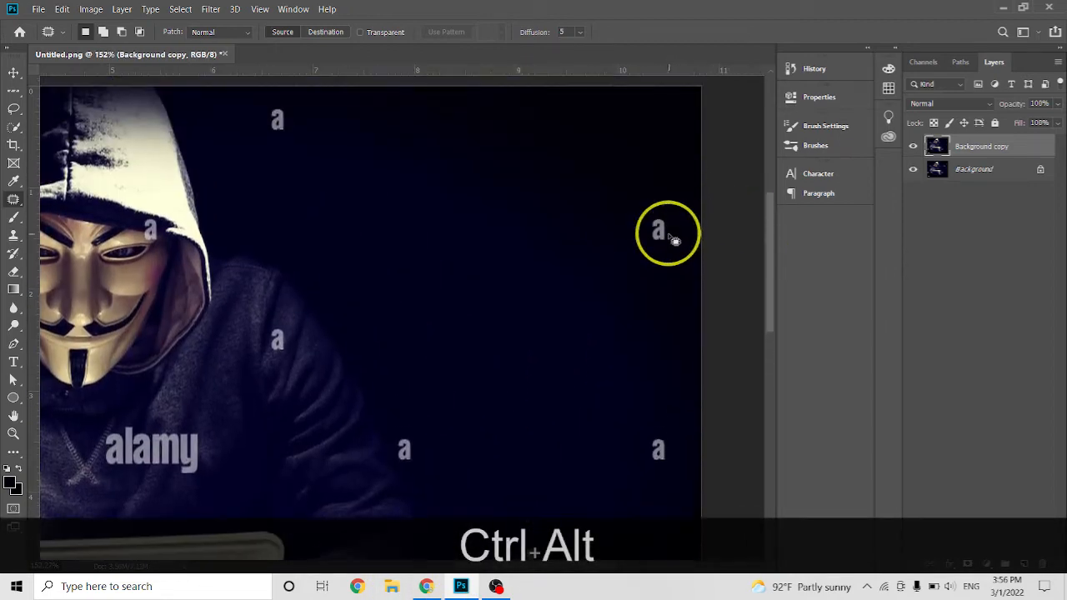
pyautogui.moveTo(644, 215)
pyautogui.mouseDown()
pyautogui.moveTo(645, 248)
pyautogui.moveTo(676, 249)
pyautogui.moveTo(683, 231)
pyautogui.moveTo(631, 218)
pyautogui.mouseUp()
pyautogui.moveTo(657, 231); pyautogui.dragTo(650, 172)
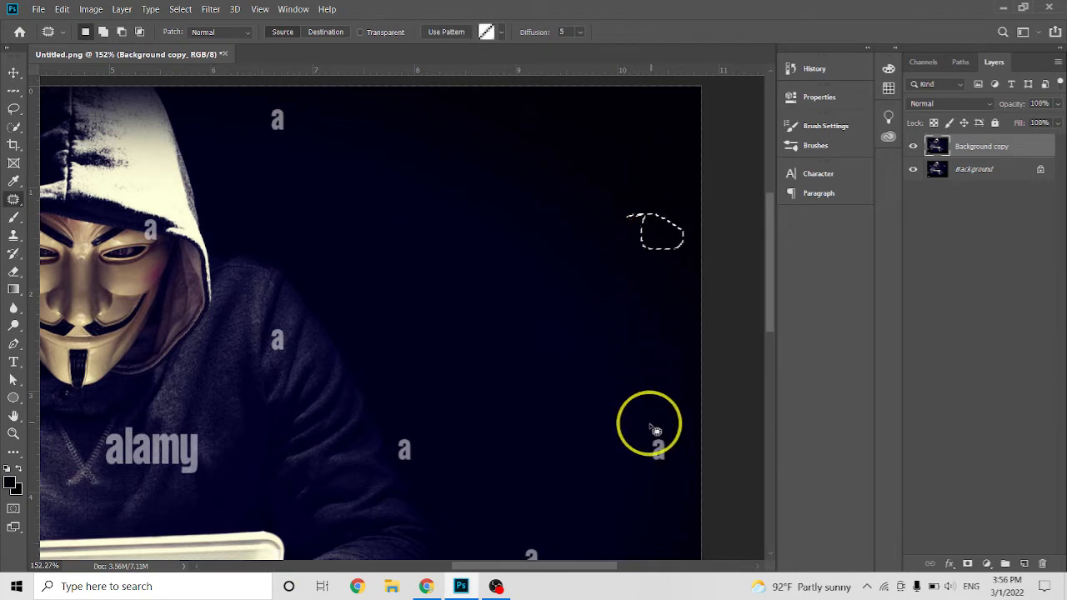
pyautogui.moveTo(646, 440)
pyautogui.mouseDown()
pyautogui.moveTo(655, 474)
pyautogui.moveTo(672, 463)
pyautogui.moveTo(674, 438)
pyautogui.moveTo(652, 435)
pyautogui.moveTo(635, 404)
pyautogui.moveTo(435, 403)
pyautogui.moveTo(406, 443)
pyautogui.mouseUp()
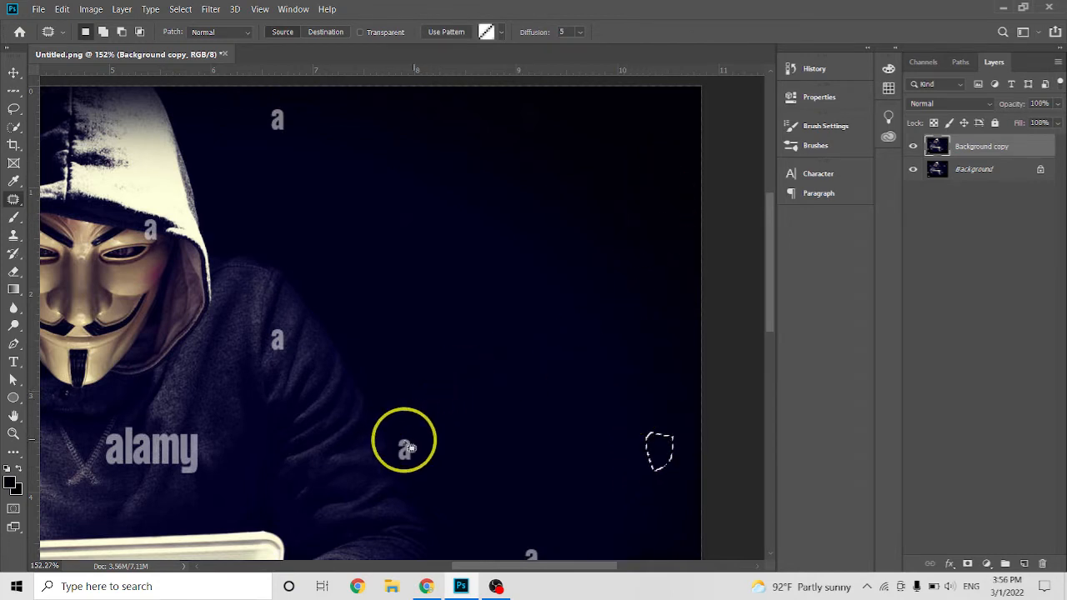
# Step: Patch out the "a" mark just outside the hoodie's right-hand sleeve with plain dark background
pyautogui.scroll(2, 382, 483)
pyautogui.scroll(3, 382, 484)
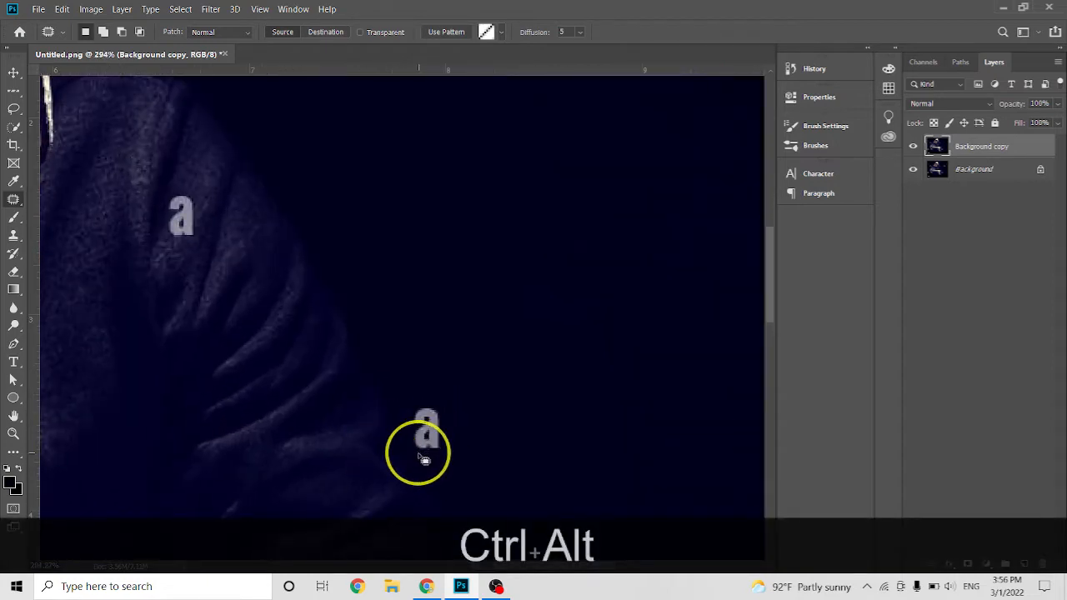
pyautogui.moveTo(410, 435)
pyautogui.mouseDown()
pyautogui.moveTo(430, 400)
pyautogui.moveTo(450, 412)
pyautogui.moveTo(455, 443)
pyautogui.moveTo(441, 460)
pyautogui.moveTo(414, 457)
pyautogui.moveTo(468, 410)
pyautogui.moveTo(537, 387)
pyautogui.mouseUp()
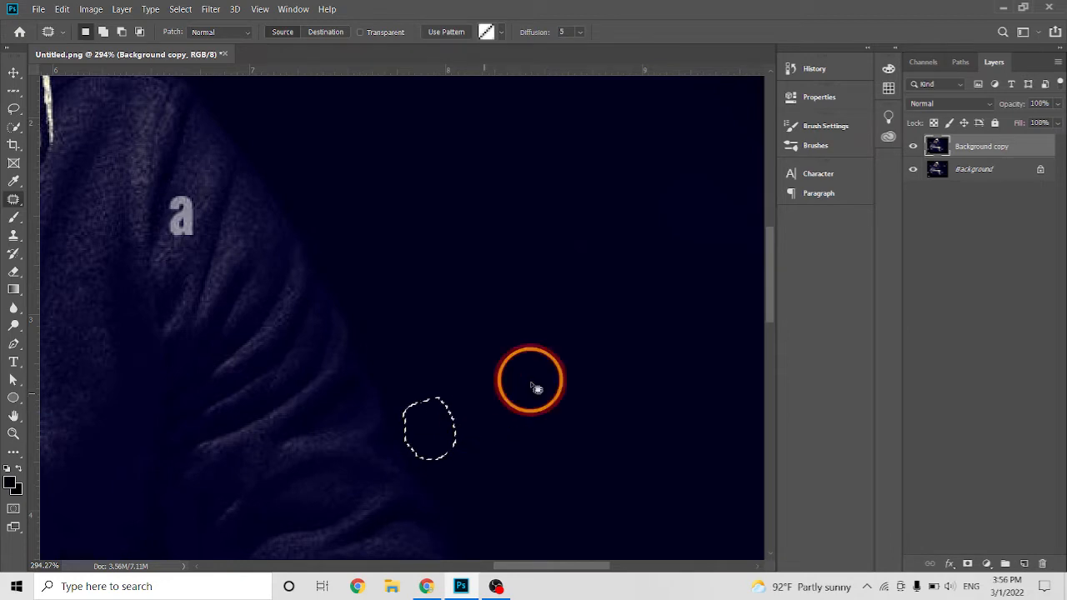
# Step: Patch out the "a" mark on the hoodie's right-hand shoulder using matching fabric just above it
pyautogui.scroll(2, 541, 362)
pyautogui.scroll(5, 177, 315)
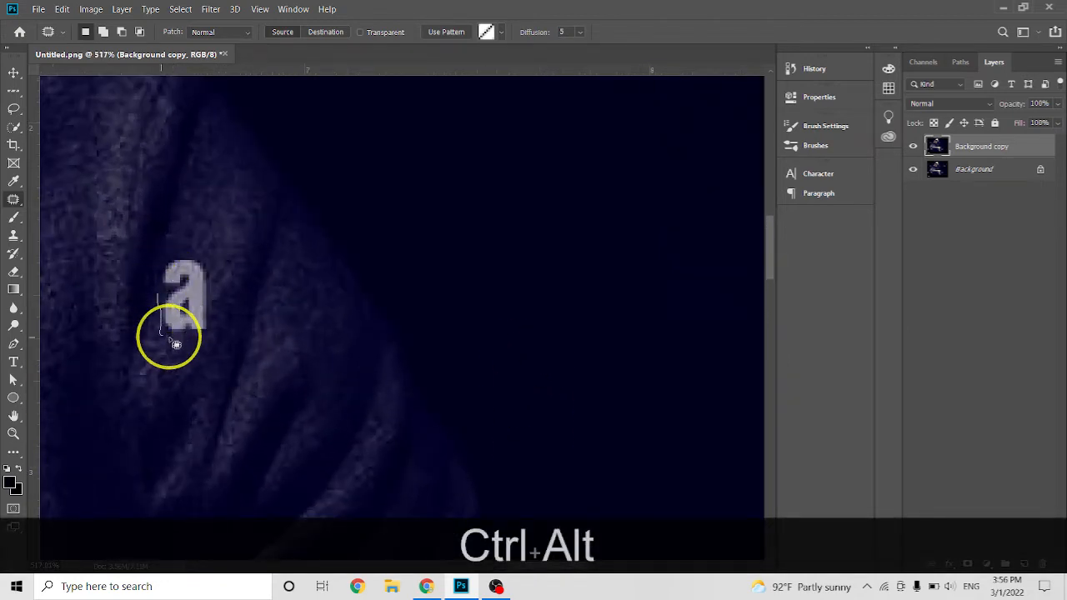
pyautogui.moveTo(176, 344); pyautogui.dragTo(206, 344)
pyautogui.moveTo(219, 298)
pyautogui.mouseDown()
pyautogui.moveTo(203, 253)
pyautogui.moveTo(174, 252)
pyautogui.moveTo(159, 262)
pyautogui.moveTo(156, 288)
pyautogui.moveTo(210, 257)
pyautogui.moveTo(211, 205)
pyautogui.mouseUp()
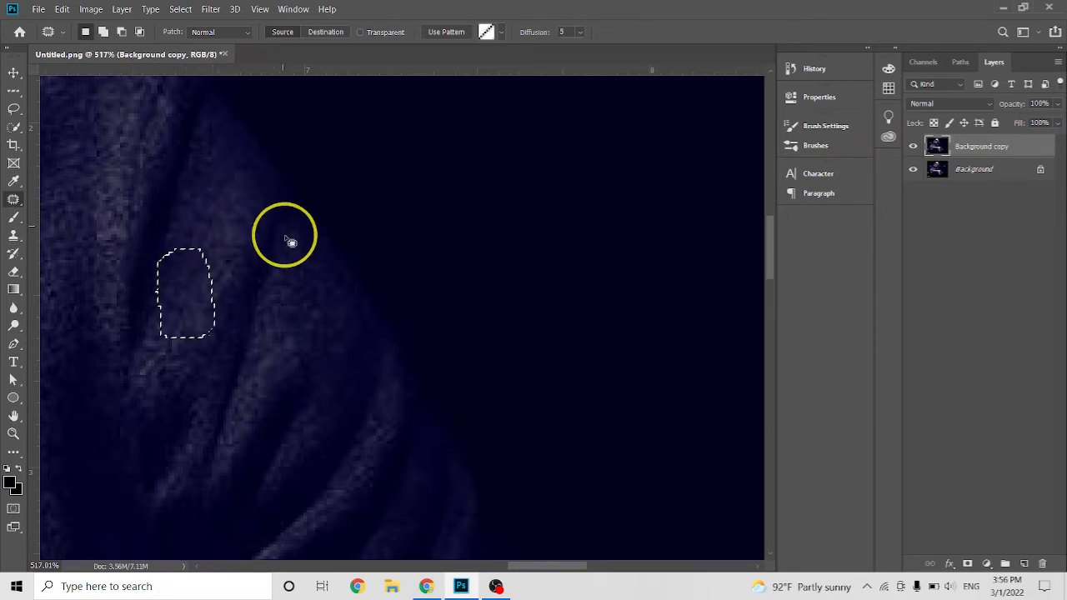
# Step: Patch out the "a" mark in the dark background beside the top of the hood
pyautogui.scroll(-5, 348, 293)
pyautogui.scroll(-1, 171, 428)
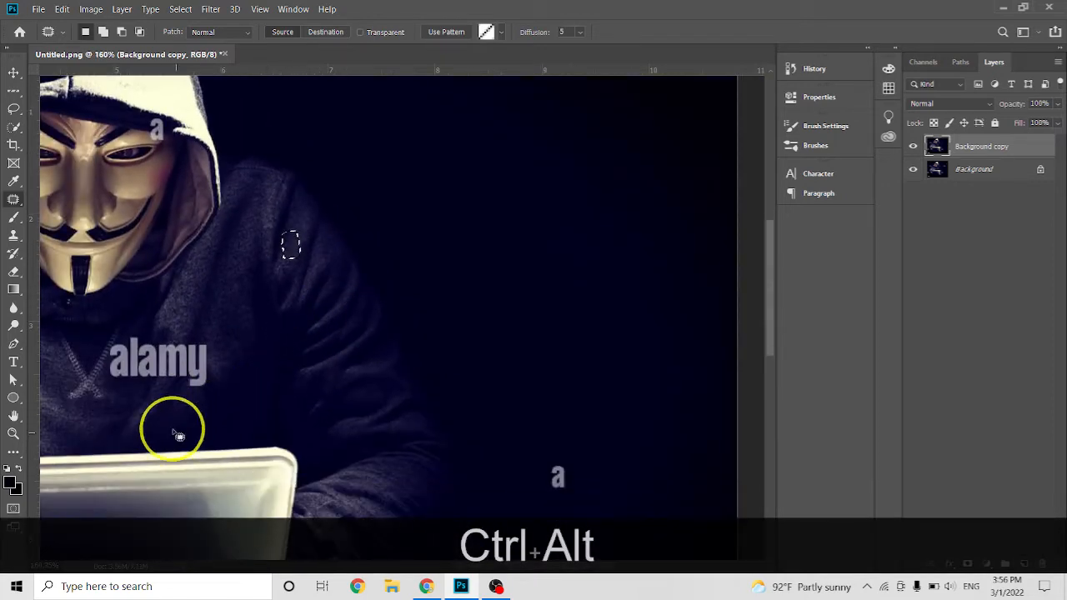
pyautogui.scroll(-1, 409, 331)
pyautogui.scroll(6, 339, 121)
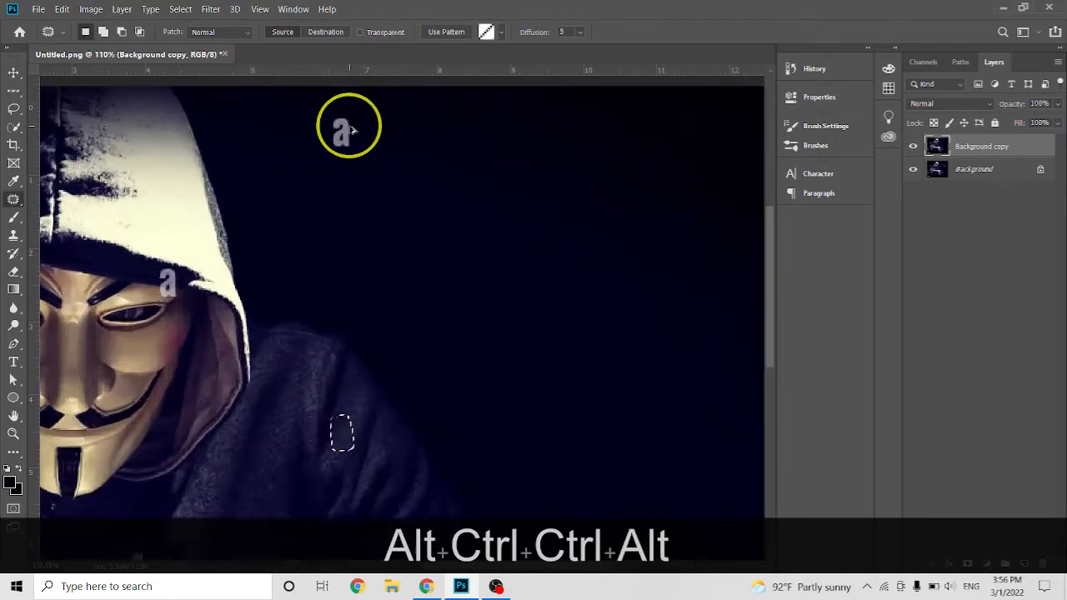
pyautogui.moveTo(314, 109)
pyautogui.mouseDown()
pyautogui.moveTo(305, 147)
pyautogui.moveTo(317, 166)
pyautogui.moveTo(348, 170)
pyautogui.moveTo(370, 148)
pyautogui.moveTo(357, 110)
pyautogui.moveTo(329, 102)
pyautogui.moveTo(317, 106)
pyautogui.moveTo(324, 125)
pyautogui.moveTo(394, 161)
pyautogui.mouseUp()
# Step: Patch out the "a" mark in the dark background beyond the forearm, level with the laptop lid
pyautogui.scroll(-5, 476, 205)
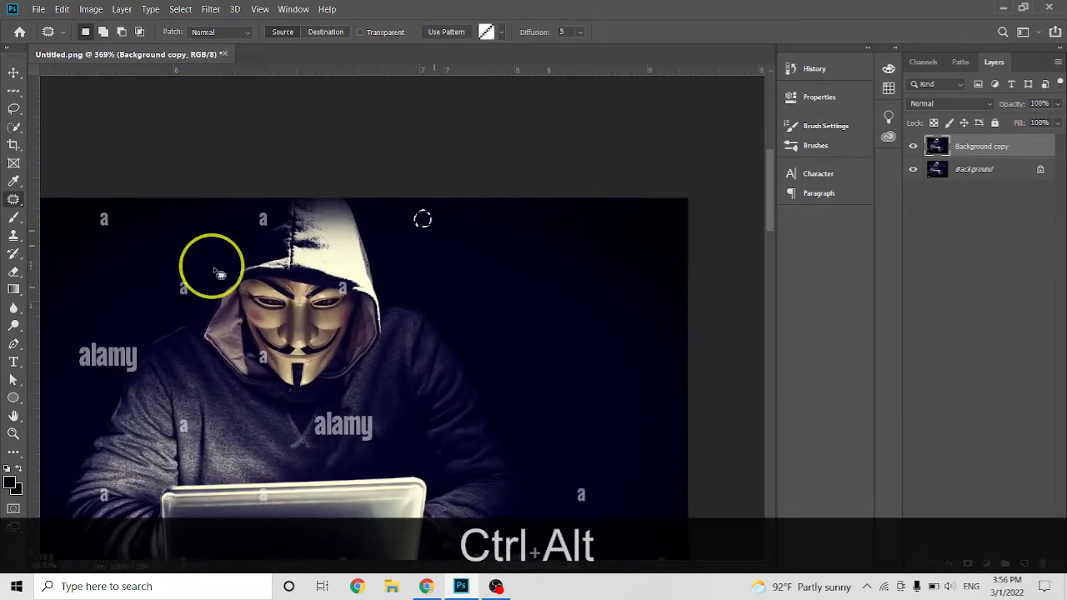
pyautogui.scroll(-4, 593, 393)
pyautogui.scroll(3, 588, 369)
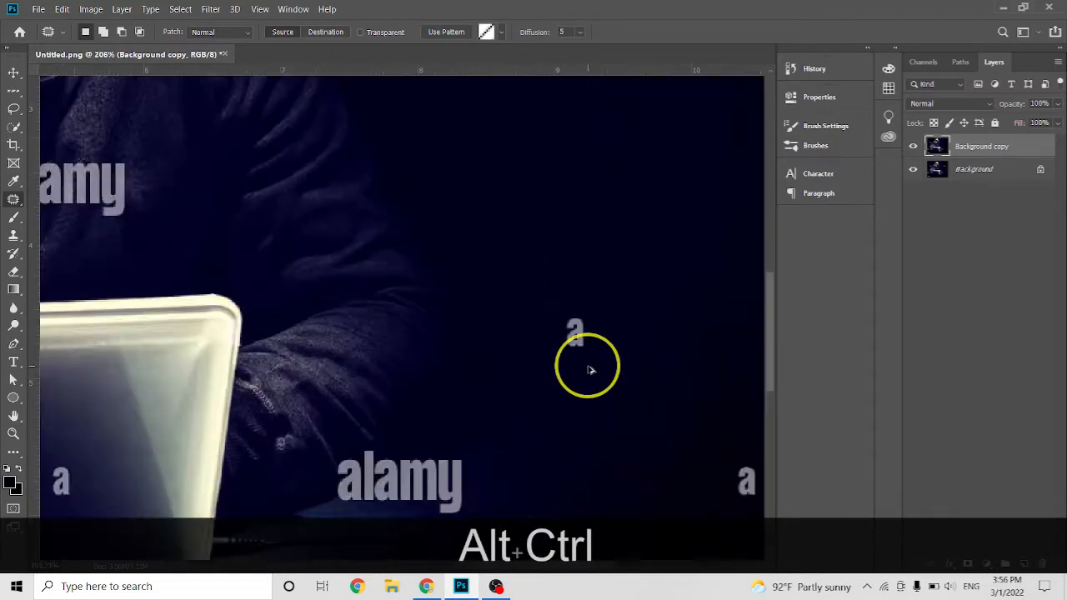
pyautogui.scroll(2, 588, 367)
pyautogui.moveTo(595, 312)
pyautogui.mouseDown()
pyautogui.moveTo(561, 305)
pyautogui.moveTo(565, 346)
pyautogui.moveTo(595, 351)
pyautogui.moveTo(598, 320)
pyautogui.moveTo(575, 299)
pyautogui.moveTo(560, 306)
pyautogui.moveTo(649, 330)
pyautogui.mouseUp()
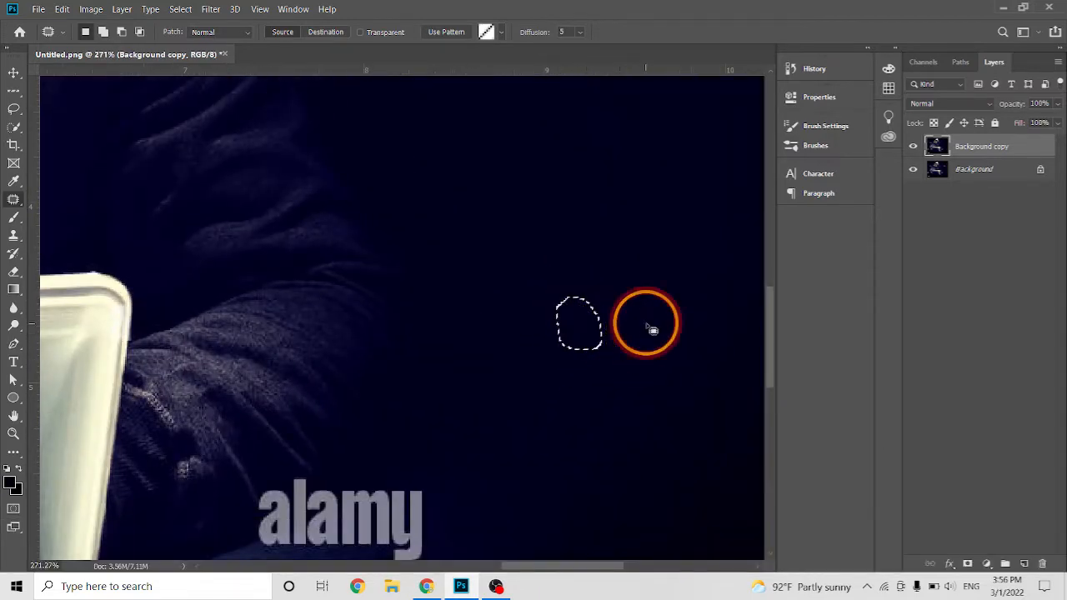
# Step: Patch out the lower "a" mark near the image's right edge and clear the selection
pyautogui.scroll(-3, 649, 330)
pyautogui.scroll(3, 662, 428)
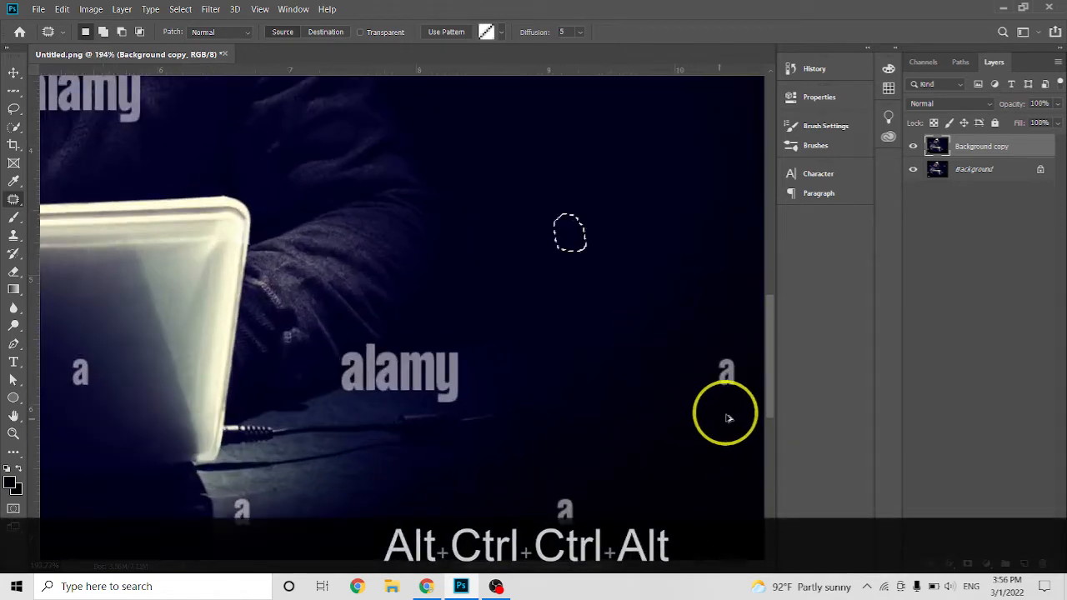
pyautogui.moveTo(716, 360)
pyautogui.mouseDown()
pyautogui.moveTo(721, 394)
pyautogui.moveTo(737, 390)
pyautogui.moveTo(733, 364)
pyautogui.moveTo(718, 363)
pyautogui.moveTo(728, 367)
pyautogui.moveTo(709, 403)
pyautogui.mouseUp()
pyautogui.click(729, 339)
# Step: Patch out the "a" mark above the Image ID text using the dark area beside it
pyautogui.scroll(-3, 655, 436)
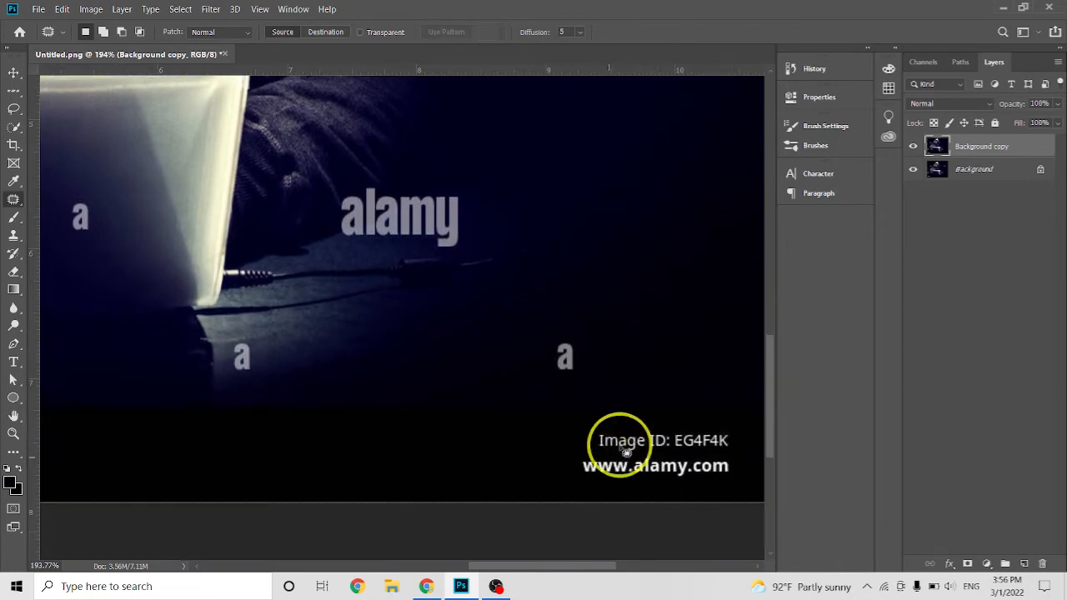
pyautogui.scroll(2, 621, 448)
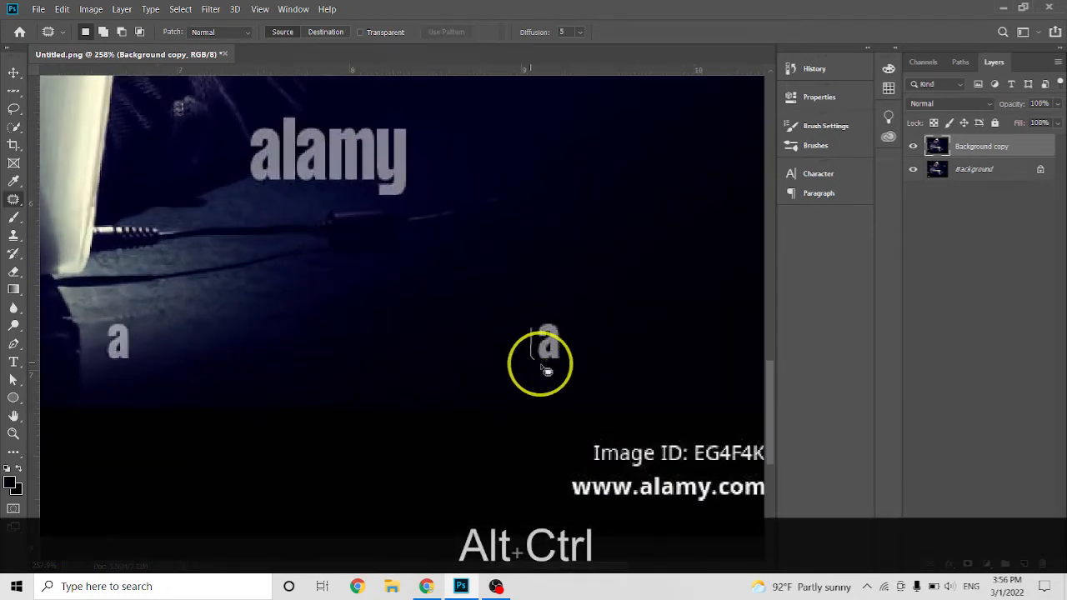
pyautogui.moveTo(545, 369)
pyautogui.mouseDown()
pyautogui.moveTo(578, 339)
pyautogui.moveTo(538, 316)
pyautogui.moveTo(532, 342)
pyautogui.moveTo(494, 332)
pyautogui.mouseUp()
pyautogui.scroll(-2, 594, 367)
pyautogui.hscroll(2, 567, 554)
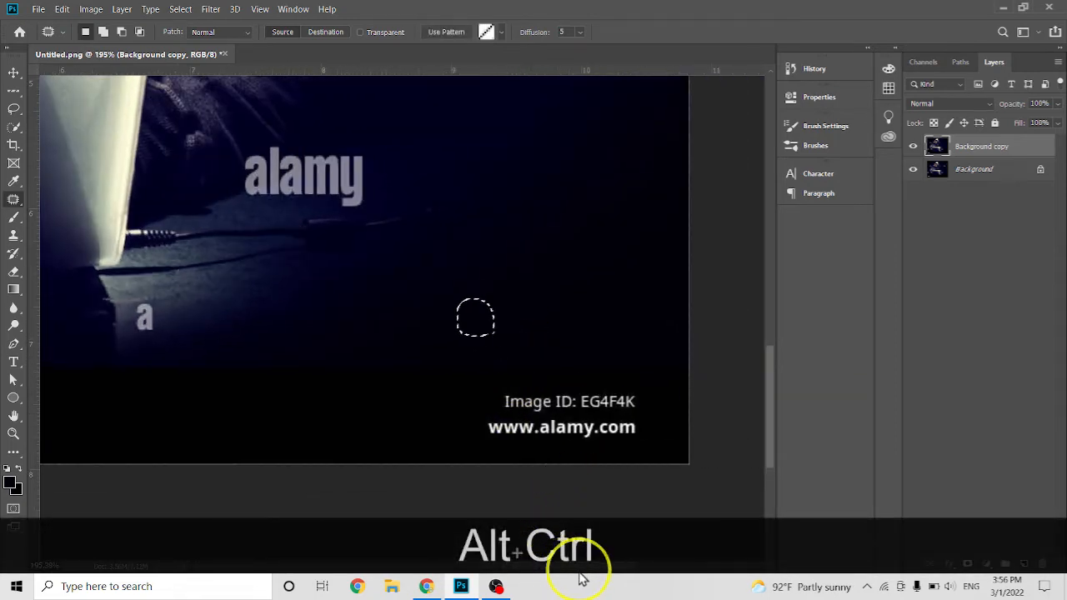
pyautogui.hscroll(1, 567, 517)
pyautogui.scroll(-1, 589, 466)
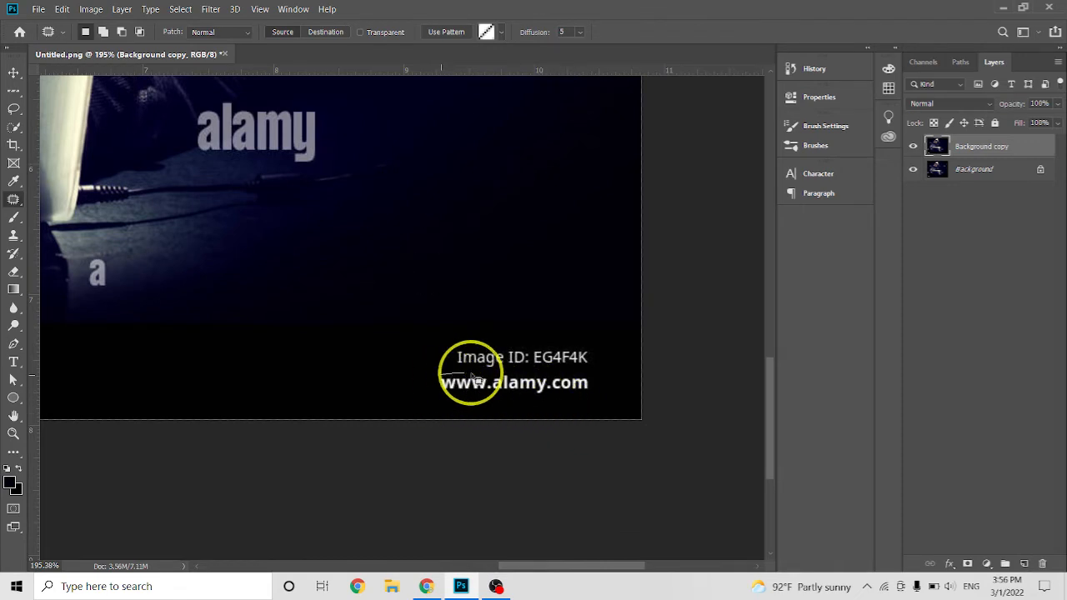
pyautogui.moveTo(474, 378)
pyautogui.mouseDown()
pyautogui.moveTo(594, 380)
pyautogui.moveTo(593, 390)
pyautogui.moveTo(480, 405)
pyautogui.mouseUp()
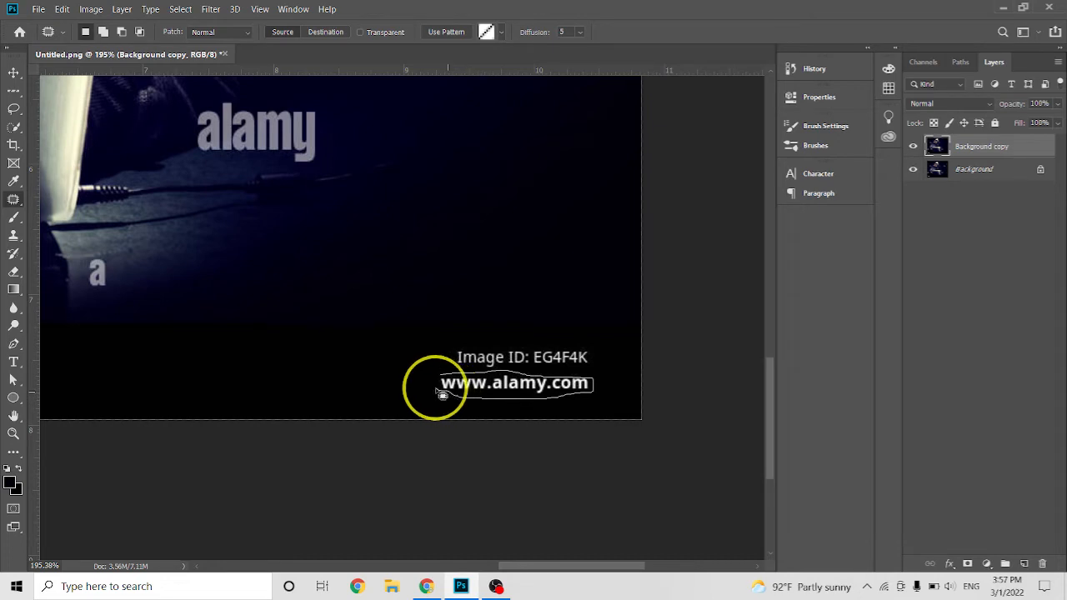
pyautogui.moveTo(438, 375); pyautogui.dragTo(482, 401)
pyautogui.click(543, 364)
pyautogui.moveTo(448, 364)
pyautogui.mouseDown()
pyautogui.moveTo(590, 374)
pyautogui.moveTo(599, 356)
pyautogui.moveTo(467, 341)
pyautogui.moveTo(445, 365)
pyautogui.moveTo(500, 327)
pyautogui.mouseUp()
pyautogui.hotkey('ctrl', 'd')
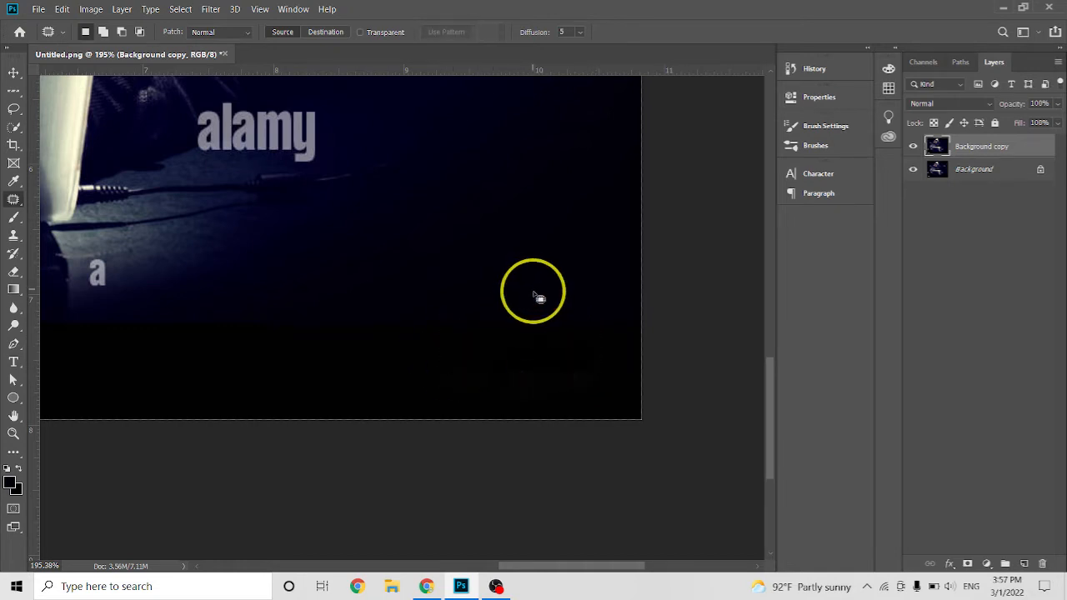
# Step: Patch out the "a" mark on the table just below the laptop's corner using the adjacent table surface, and clear the selection
pyautogui.scroll(-2, 373, 357)
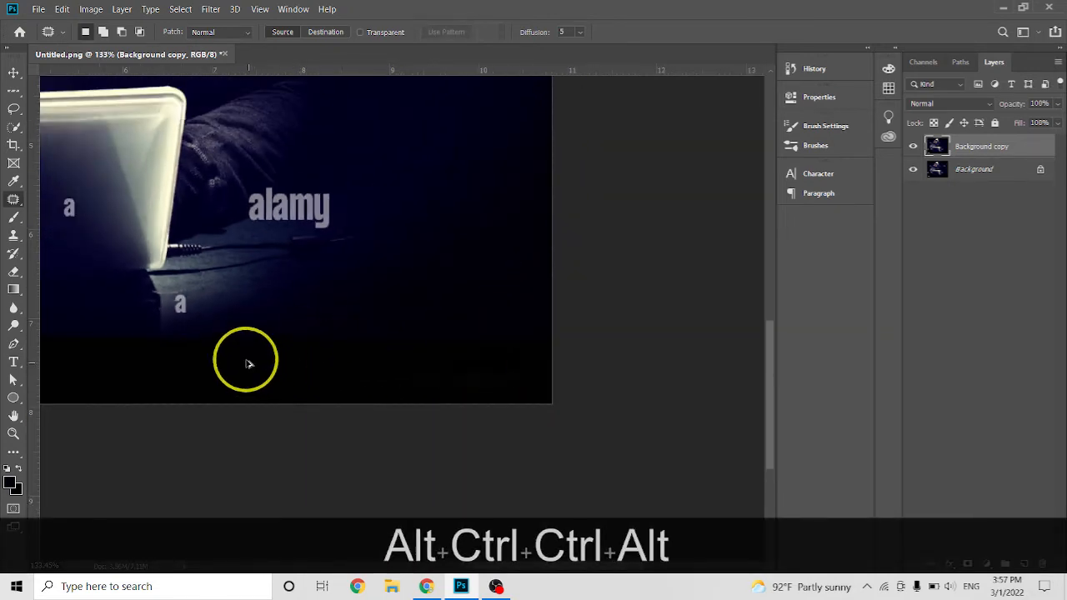
pyautogui.scroll(-1, 238, 360)
pyautogui.scroll(4, 225, 357)
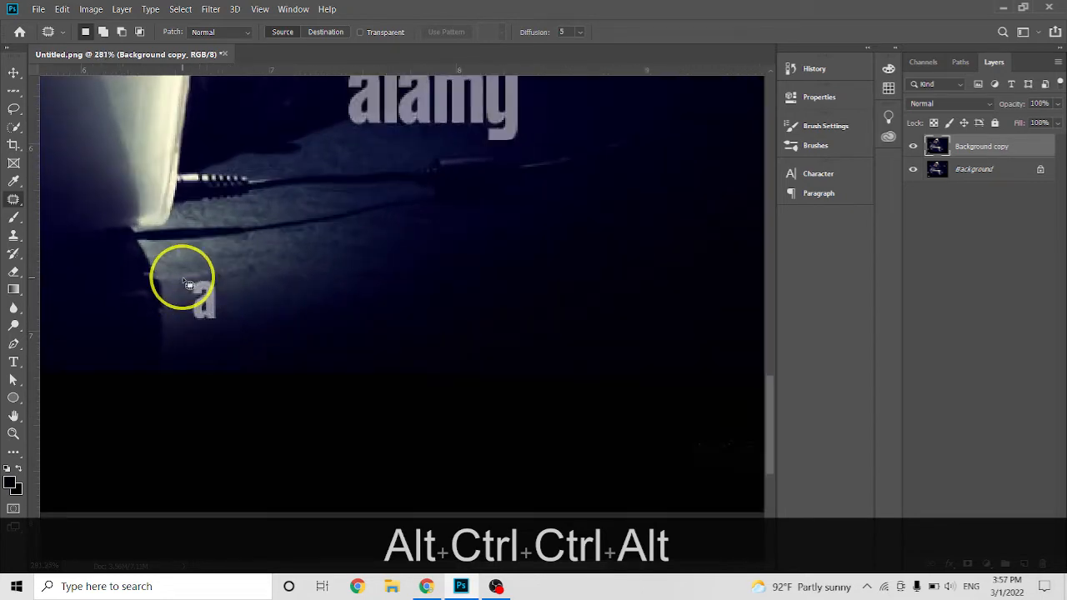
pyautogui.moveTo(240, 327)
pyautogui.mouseDown()
pyautogui.moveTo(234, 290)
pyautogui.moveTo(209, 282)
pyautogui.moveTo(184, 301)
pyautogui.moveTo(244, 301)
pyautogui.mouseUp()
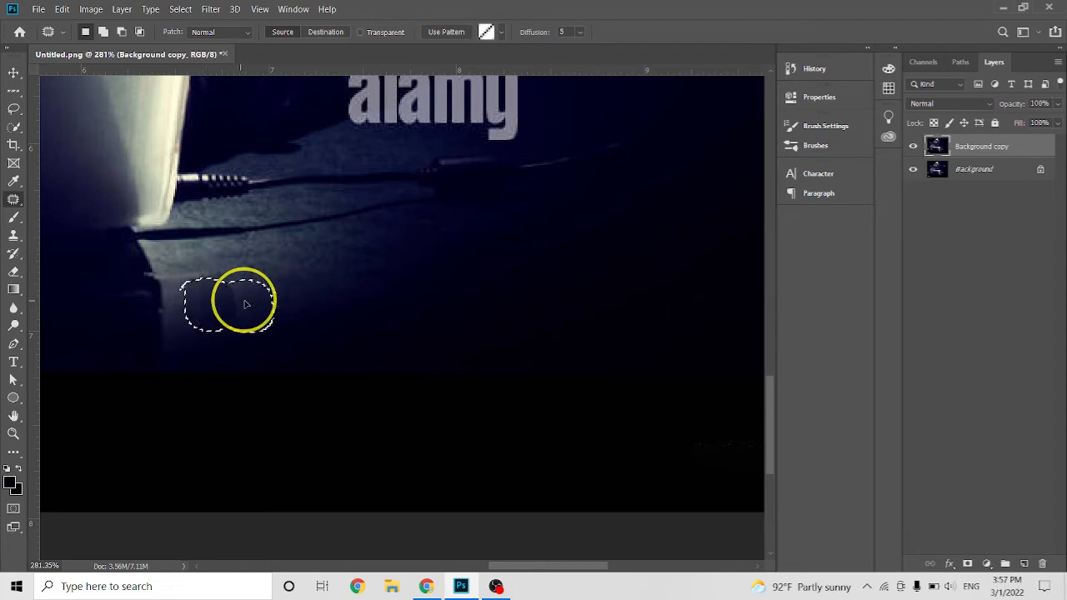
pyautogui.click(339, 295)
# Step: Patch out the letter "y" of the alamy watermark above the laptop cable using the dark background, and clear the selection
pyautogui.scroll(3, 439, 183)
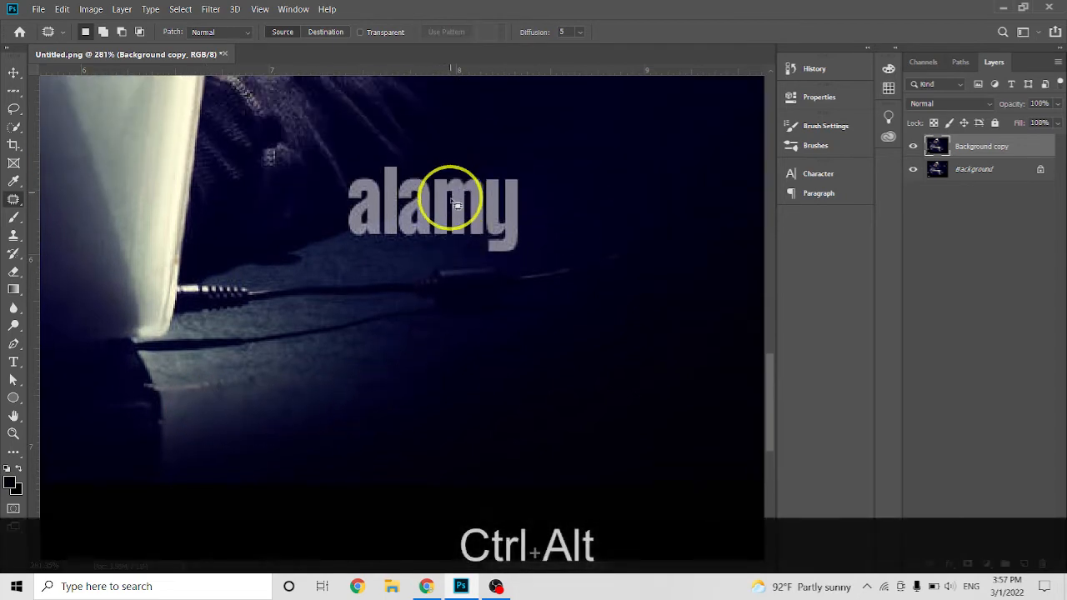
pyautogui.scroll(1, 454, 241)
pyautogui.scroll(1, 464, 255)
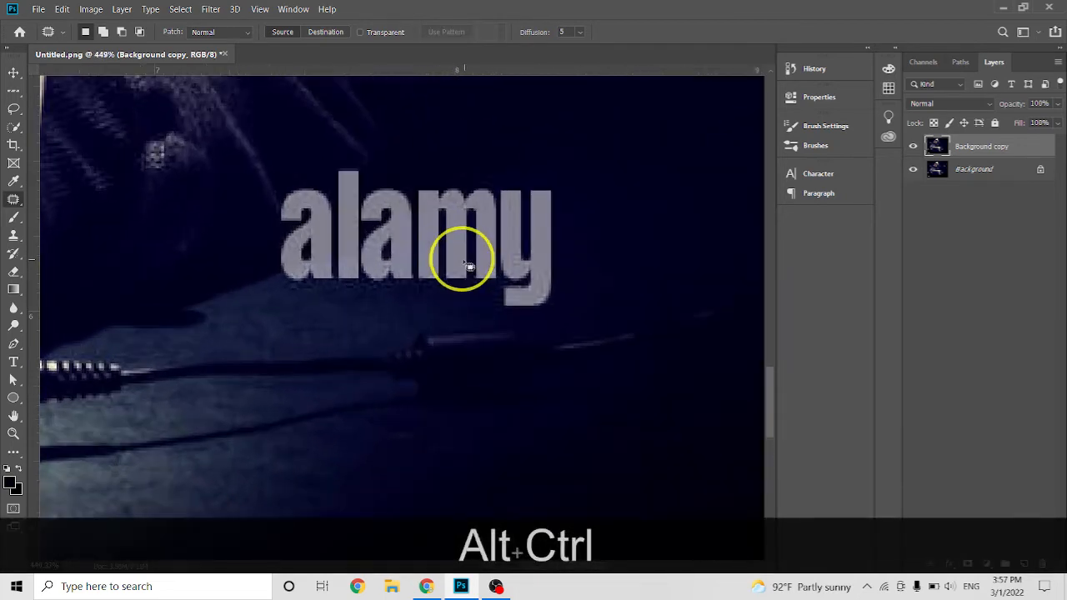
pyautogui.scroll(1, 479, 292)
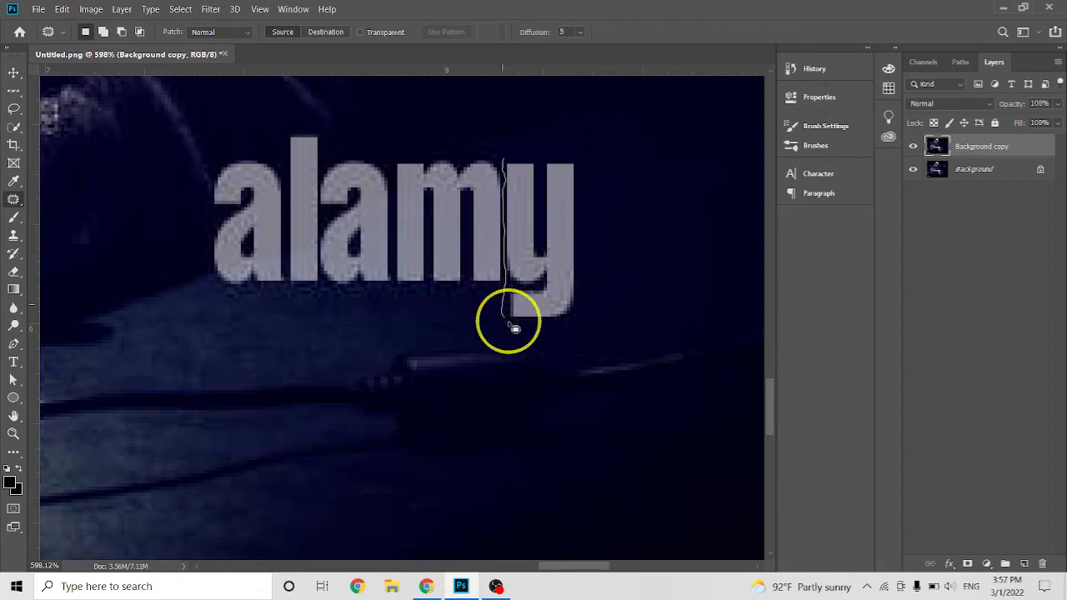
pyautogui.moveTo(515, 329)
pyautogui.mouseDown()
pyautogui.moveTo(574, 330)
pyautogui.moveTo(589, 307)
pyautogui.moveTo(596, 178)
pyautogui.moveTo(569, 148)
pyautogui.moveTo(504, 164)
pyautogui.moveTo(627, 196)
pyautogui.mouseUp()
pyautogui.click(696, 154)
# Step: Patch out the letter "m" of the watermark above the cable with the dark background beside it, and clear the selection
pyautogui.scroll(4, 524, 258)
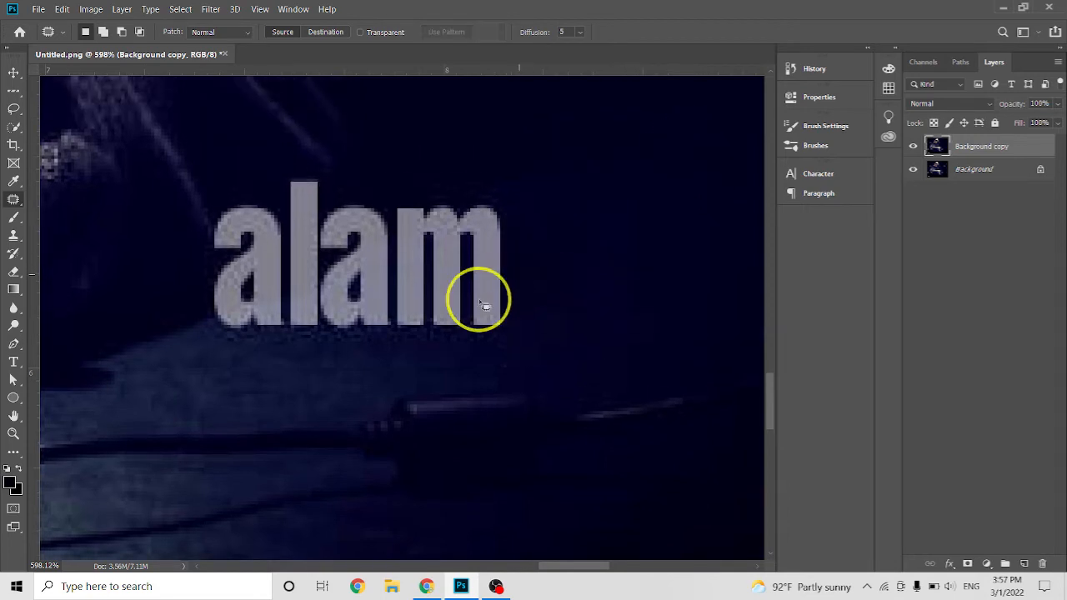
pyautogui.hotkey('ctrl', 'alt')
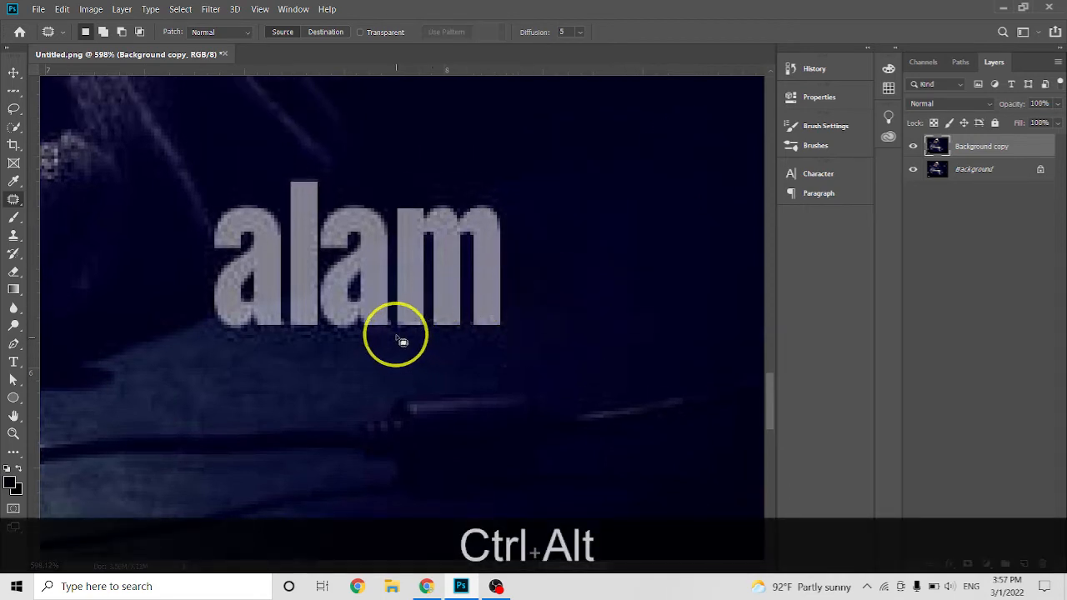
pyautogui.moveTo(398, 336)
pyautogui.mouseDown()
pyautogui.moveTo(499, 336)
pyautogui.moveTo(514, 319)
pyautogui.moveTo(510, 210)
pyautogui.moveTo(471, 207)
pyautogui.mouseUp()
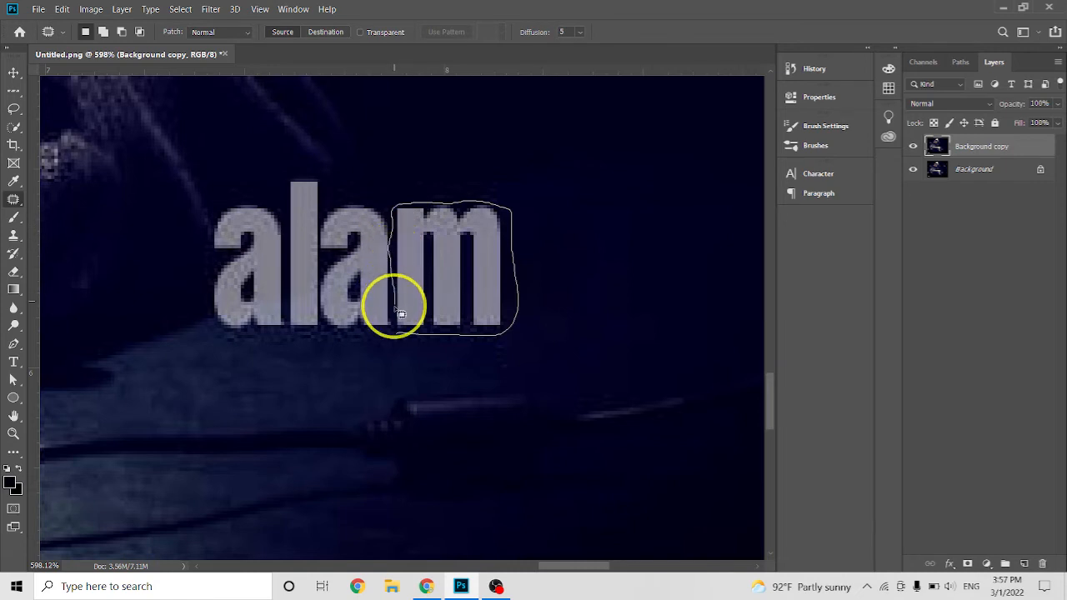
pyautogui.moveTo(402, 332); pyautogui.dragTo(399, 335)
pyautogui.moveTo(424, 297); pyautogui.dragTo(619, 238)
pyautogui.click(618, 239)
# Step: Patch out the second "a" of the watermark above the cable using the dark area beside it, and clear the selection
pyautogui.scroll(-5, 489, 298)
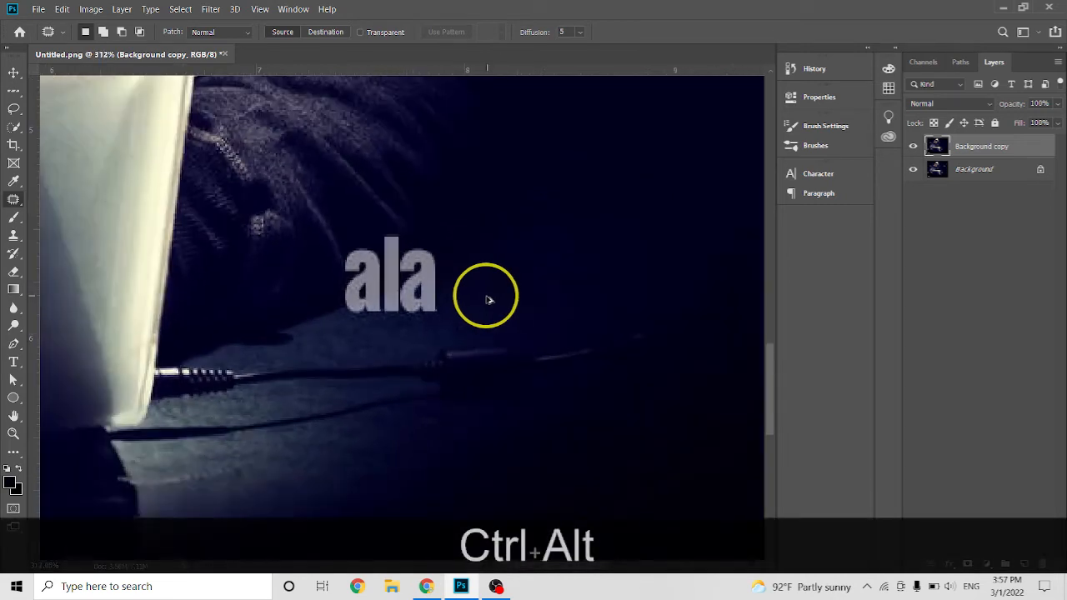
pyautogui.scroll(5, 469, 289)
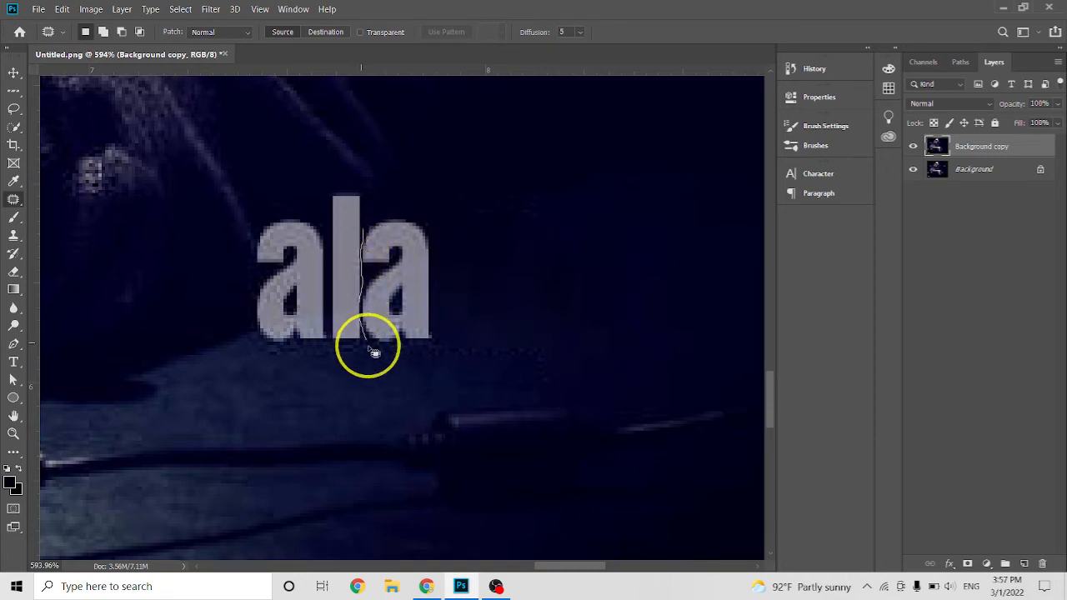
pyautogui.moveTo(450, 310); pyautogui.dragTo(442, 263)
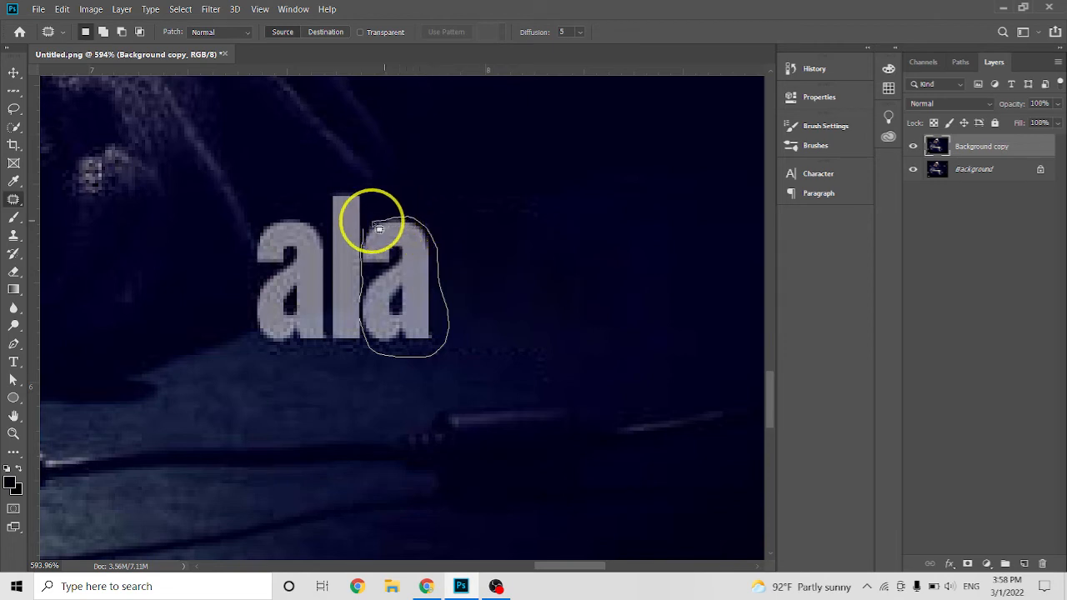
pyautogui.moveTo(370, 237)
pyautogui.mouseDown()
pyautogui.moveTo(459, 233)
pyautogui.moveTo(467, 217)
pyautogui.mouseUp()
pyautogui.click(568, 212)
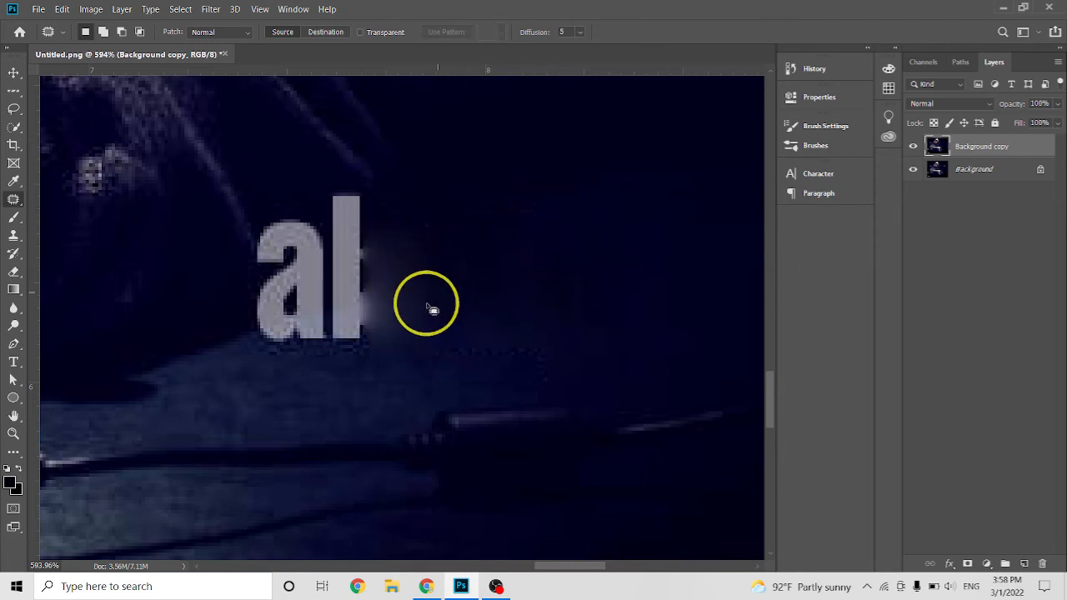
# Step: Patch out the letter "l" of the watermark above the cable with the area directly beside it, and clear the selection
pyautogui.scroll(-3, 420, 333)
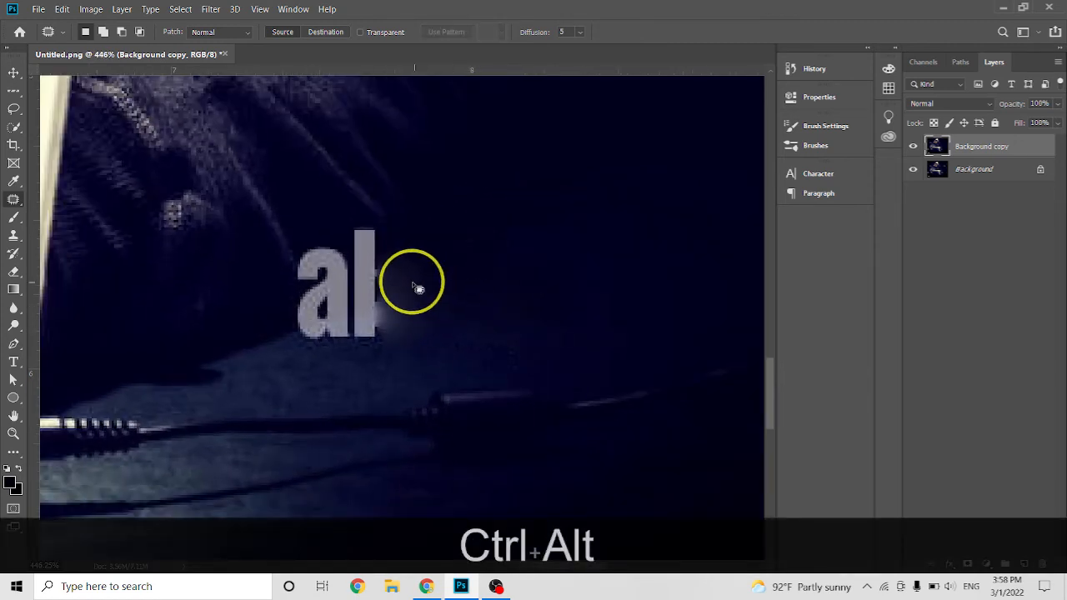
pyautogui.moveTo(349, 228); pyautogui.dragTo(355, 249)
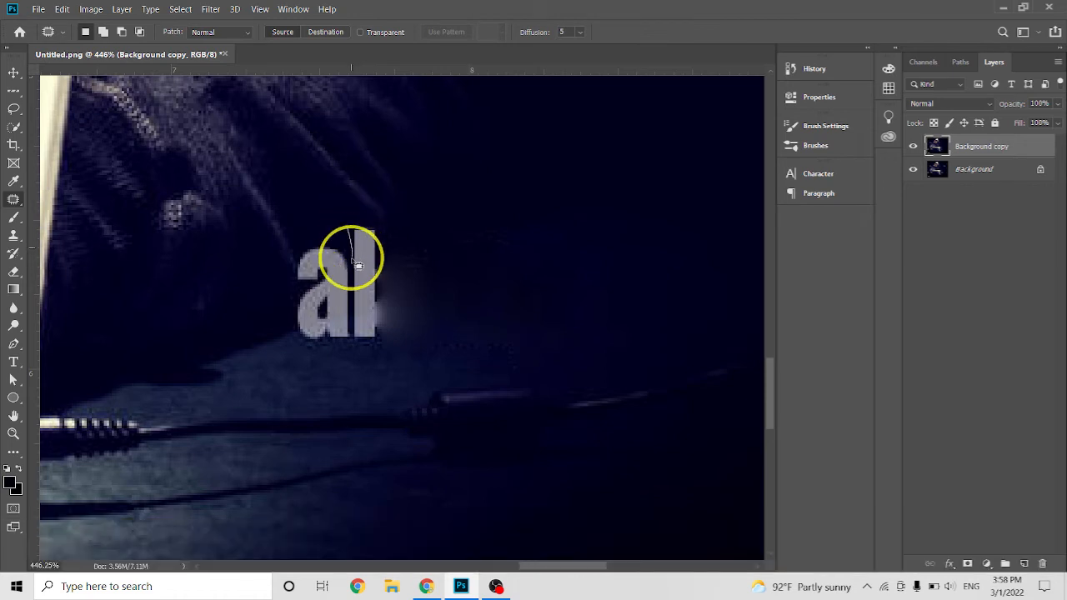
pyautogui.moveTo(356, 321)
pyautogui.mouseDown()
pyautogui.moveTo(360, 345)
pyautogui.moveTo(393, 342)
pyautogui.moveTo(395, 248)
pyautogui.moveTo(376, 228)
pyautogui.moveTo(353, 231)
pyautogui.moveTo(415, 251)
pyautogui.mouseUp()
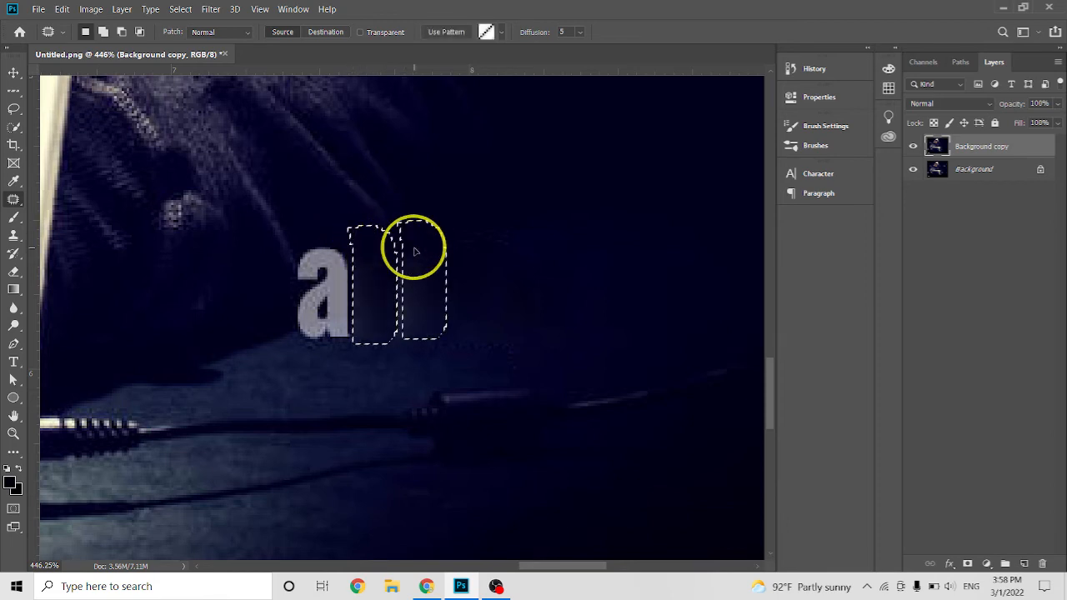
pyautogui.hotkey('ctrl', 'd')
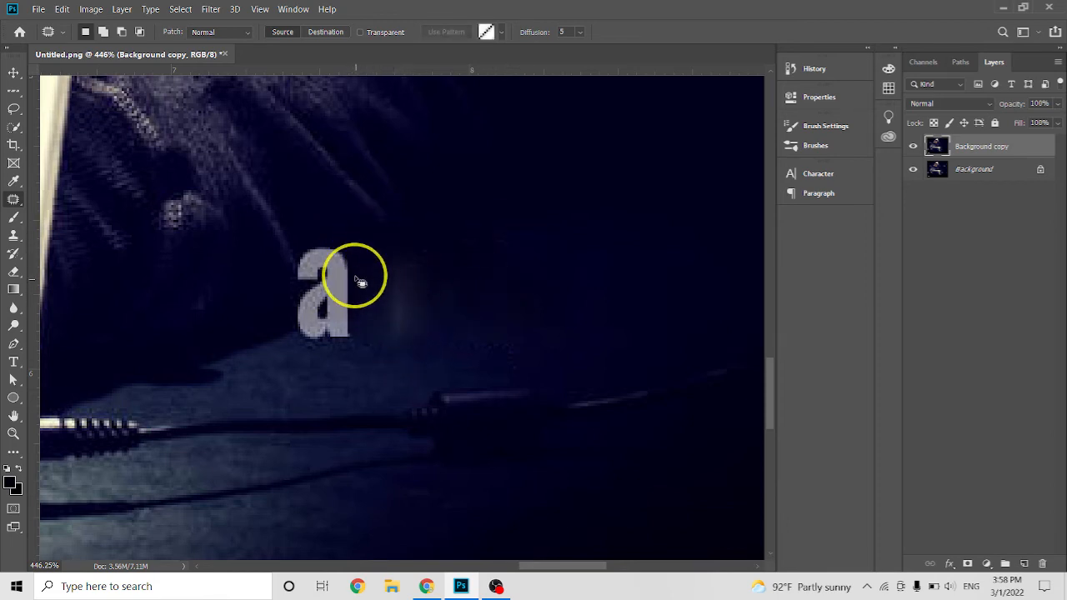
# Step: Patch out the last remaining "a" of the watermark between the sleeve and the cable, and clear the selection
pyautogui.moveTo(357, 281)
pyautogui.mouseDown()
pyautogui.moveTo(346, 346)
pyautogui.moveTo(309, 348)
pyautogui.moveTo(294, 336)
pyautogui.moveTo(289, 307)
pyautogui.moveTo(303, 251)
pyautogui.moveTo(330, 247)
pyautogui.moveTo(351, 265)
pyautogui.moveTo(358, 278)
pyautogui.moveTo(342, 294)
pyautogui.moveTo(415, 270)
pyautogui.mouseUp()
pyautogui.click(525, 314)
pyautogui.scroll(-4, 526, 327)
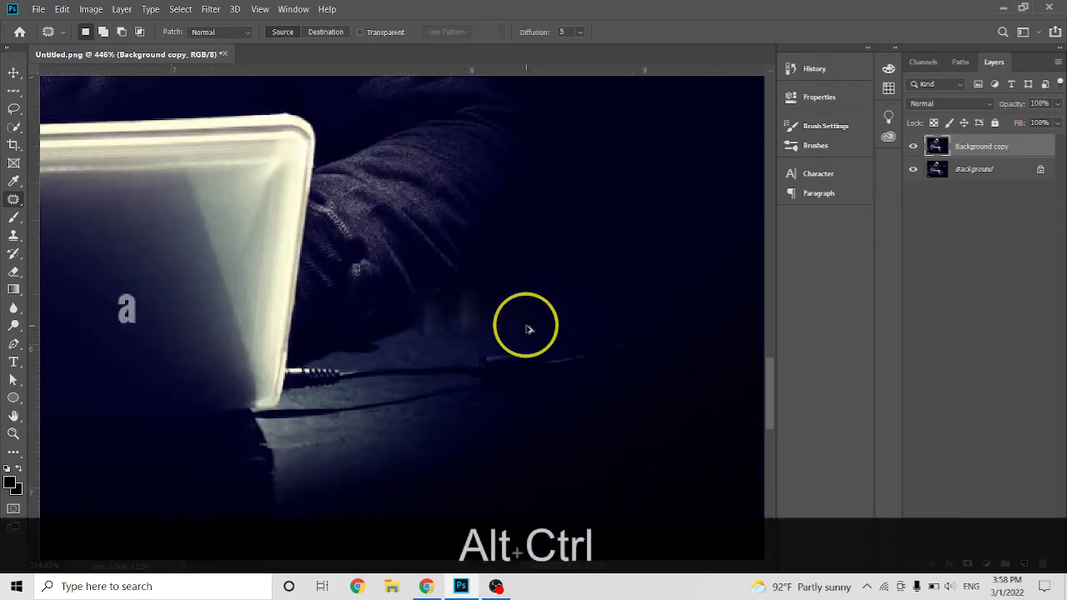
pyautogui.scroll(-8, 550, 362)
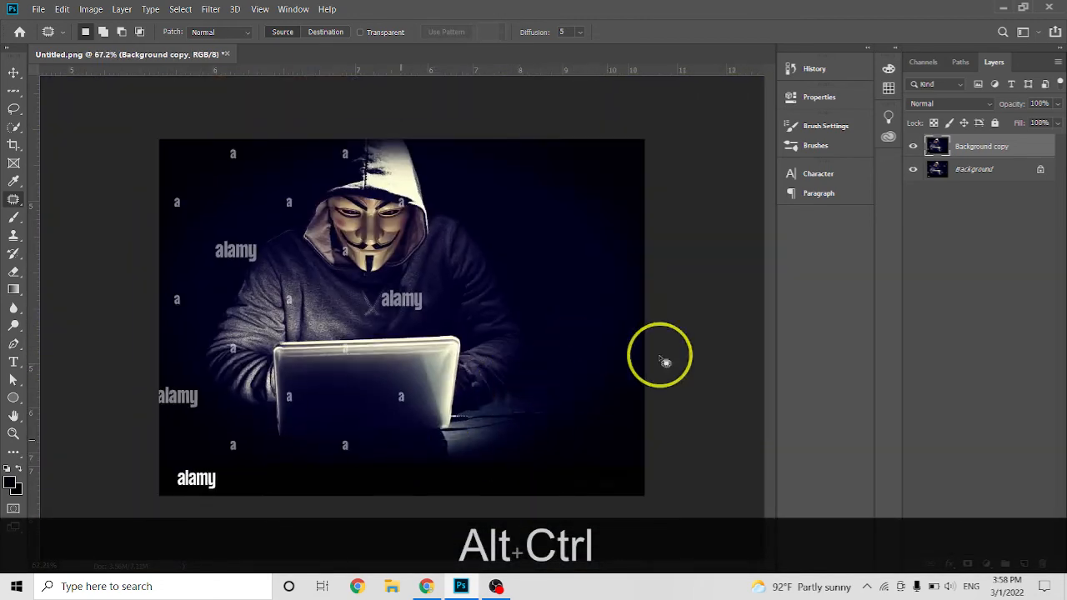